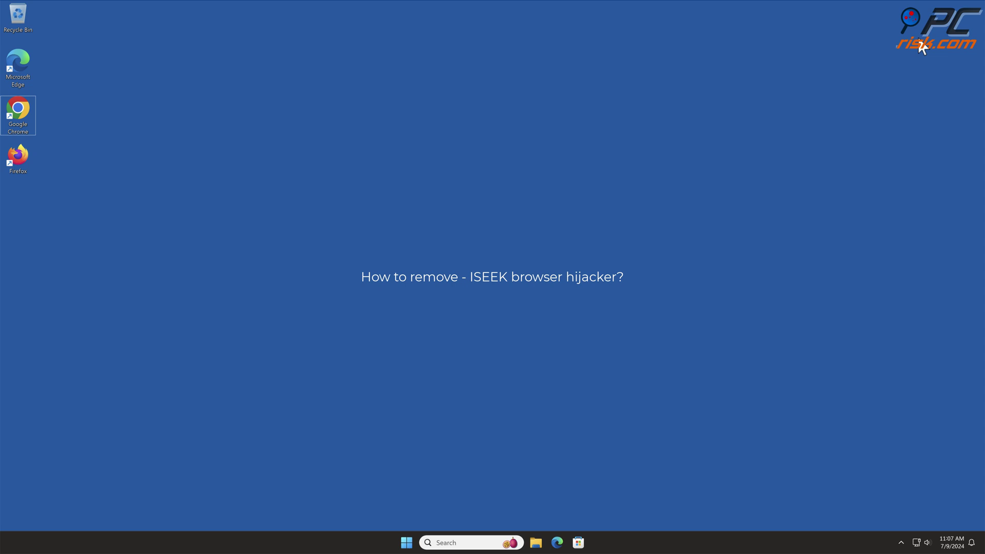
Step: Launch Chrome and search 'testing search engine', which lands on boyu.com.tr results
double_click(19, 115)
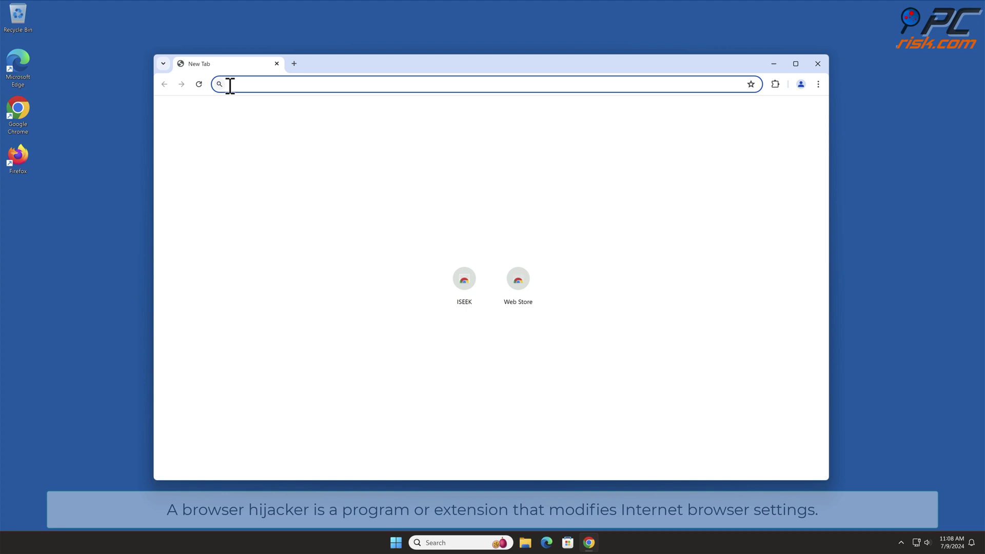
type("test")
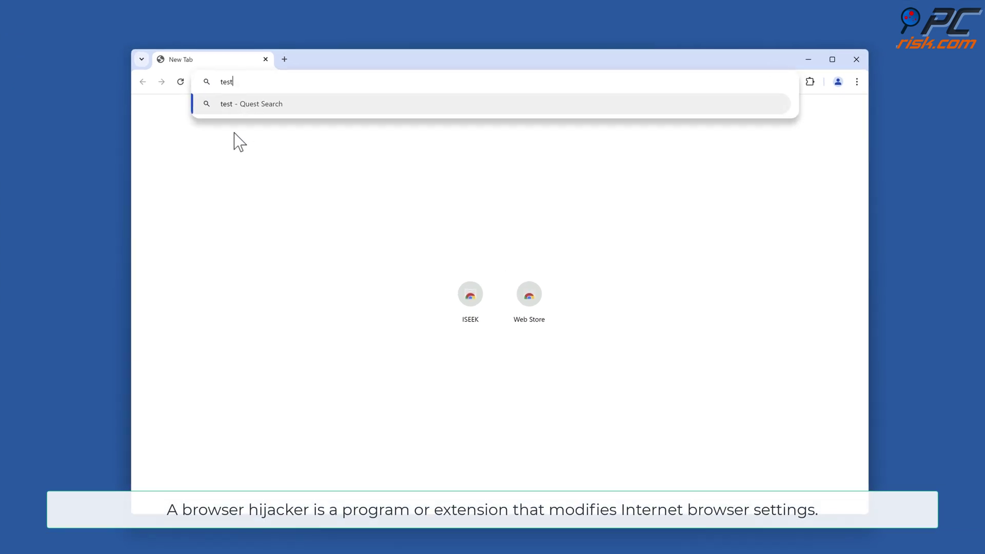
type("ing search e")
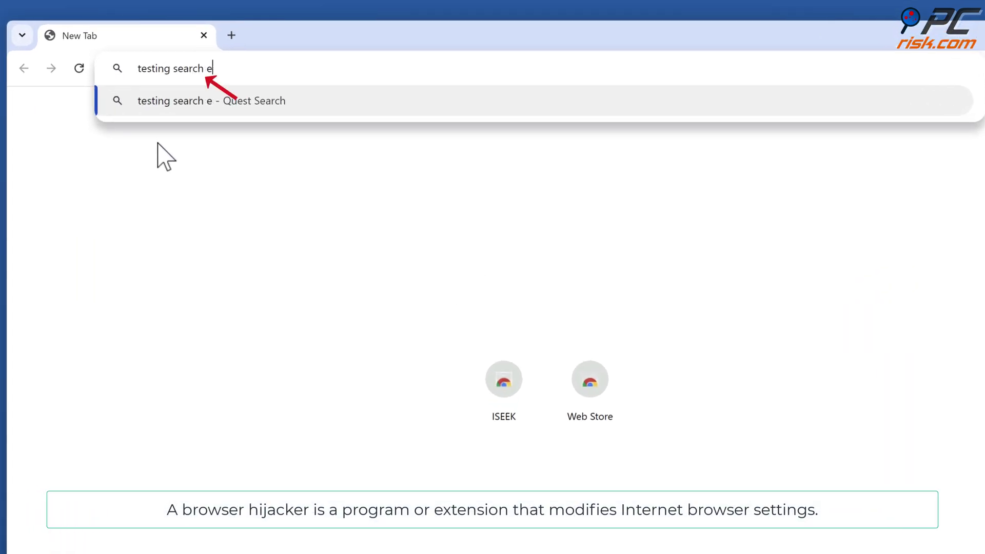
type("ngine")
key("Return")
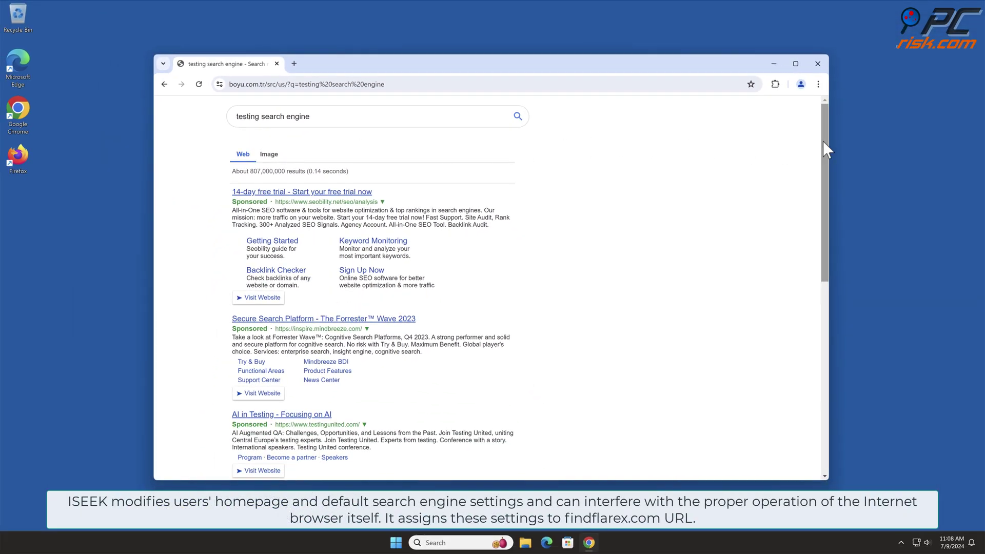
mouse_move(823, 142)
left_mouse_down()
mouse_move(828, 382)
mouse_move(822, 127)
left_mouse_up()
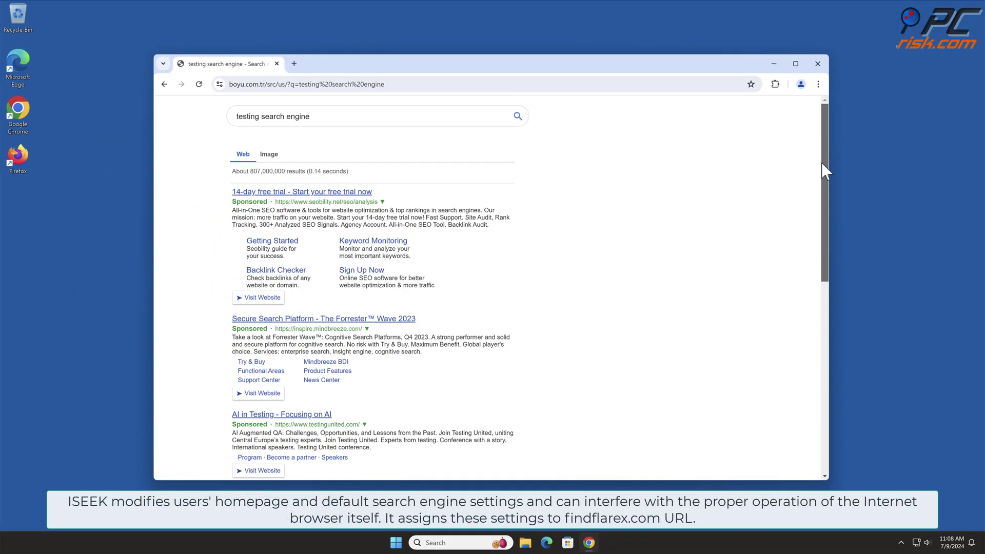
Step: Review Chrome's installed extensions, including ISEEK, then go to Chrome Settings
left_click(816, 83)
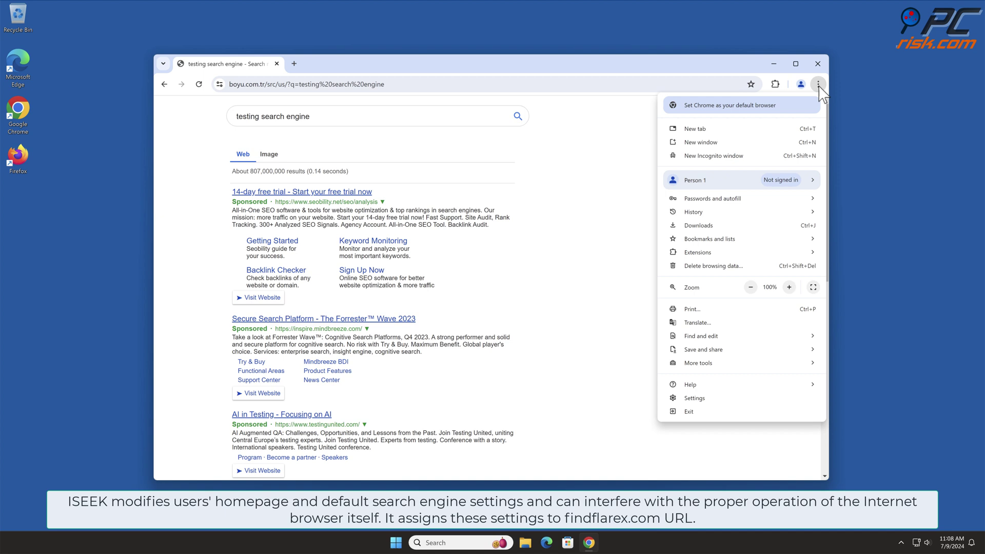
mouse_move(698, 253)
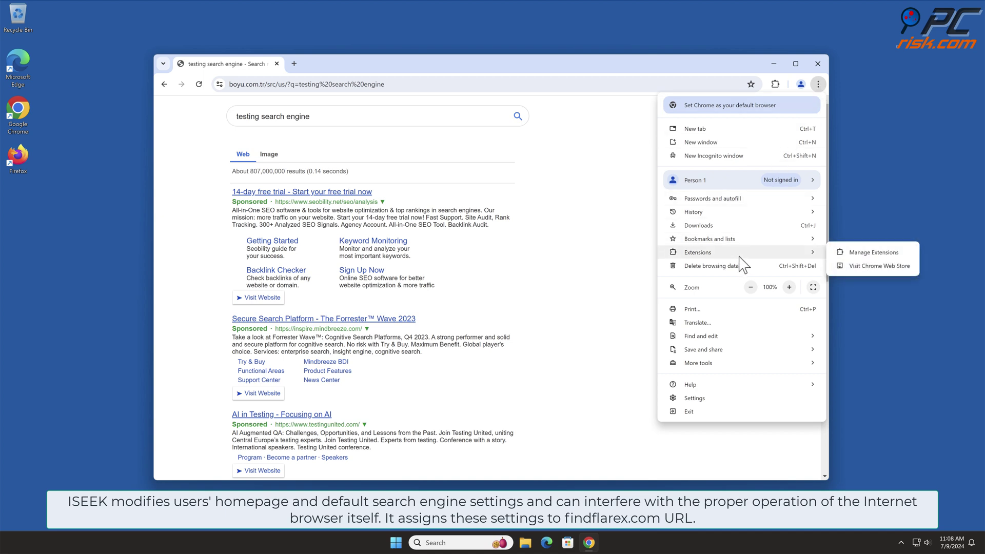
left_click(873, 252)
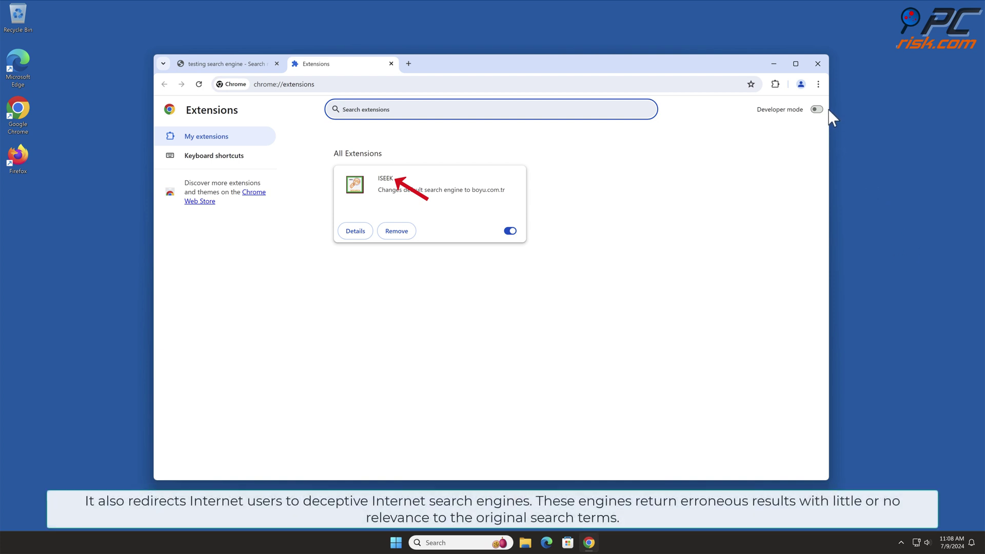
left_click(817, 84)
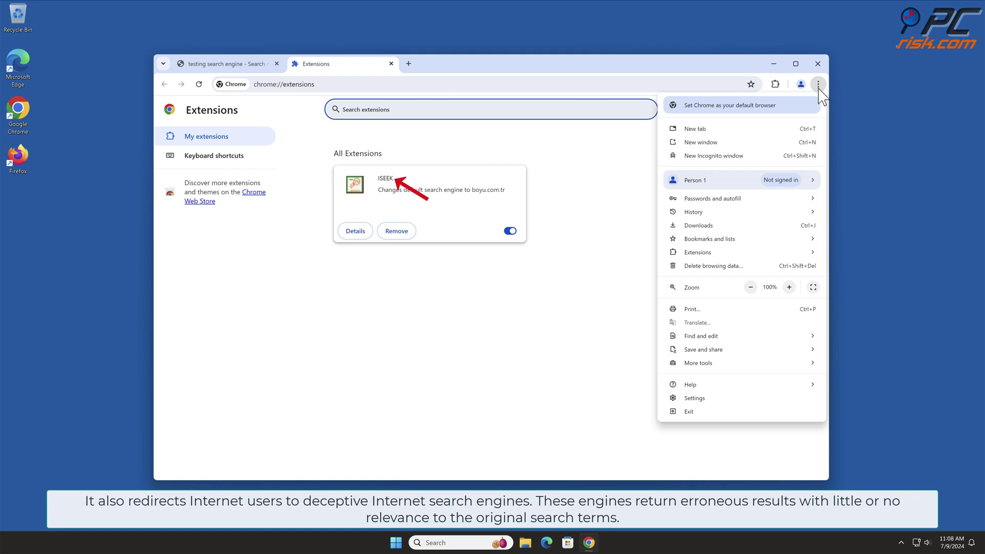
left_click(694, 397)
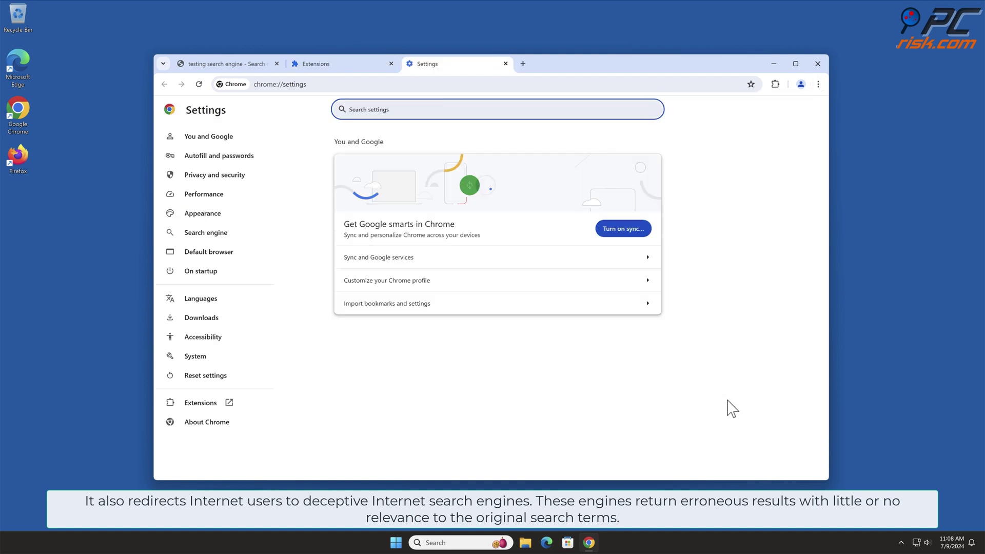
Step: Review the search engine list with Quest as default, then close Chrome
left_click(206, 233)
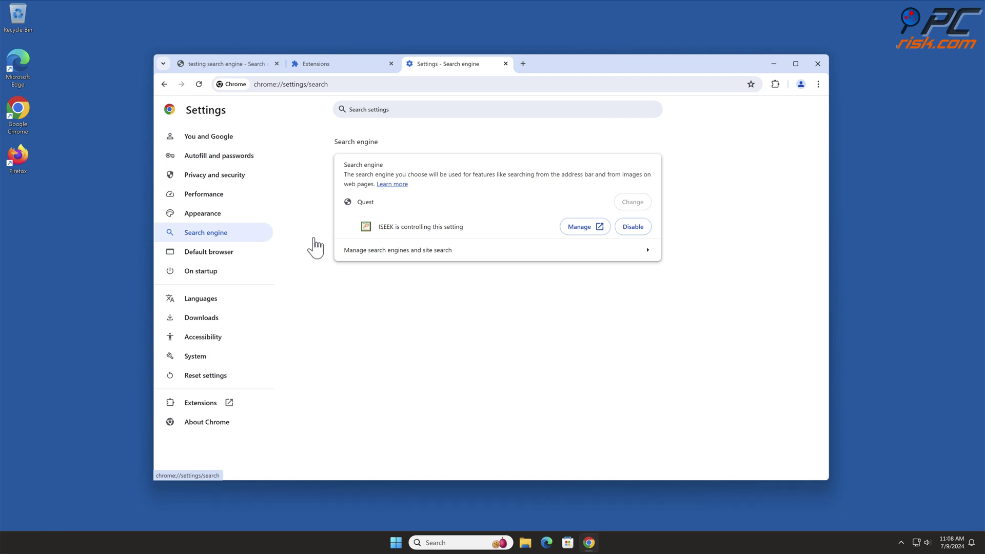
left_click(640, 256)
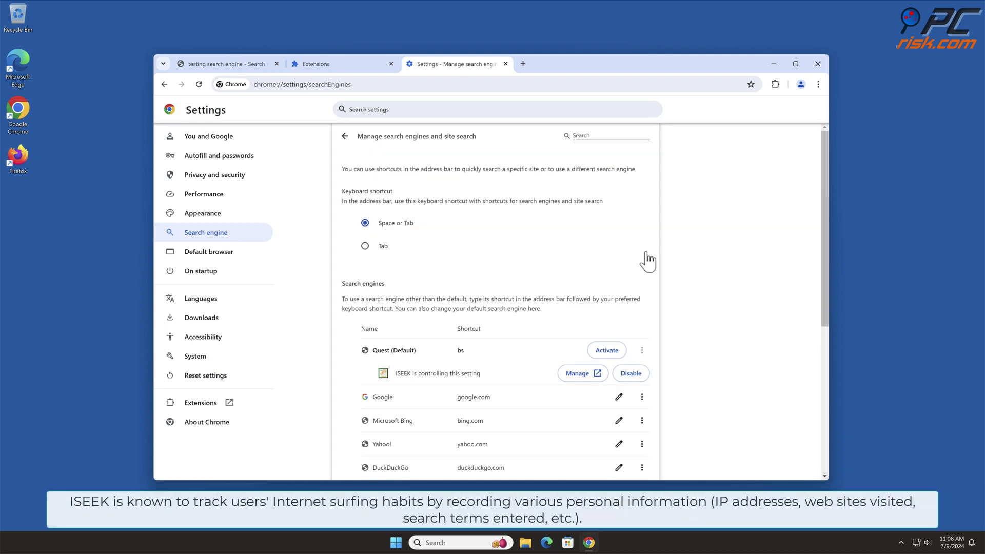
left_click_drag(824, 210, 823, 287)
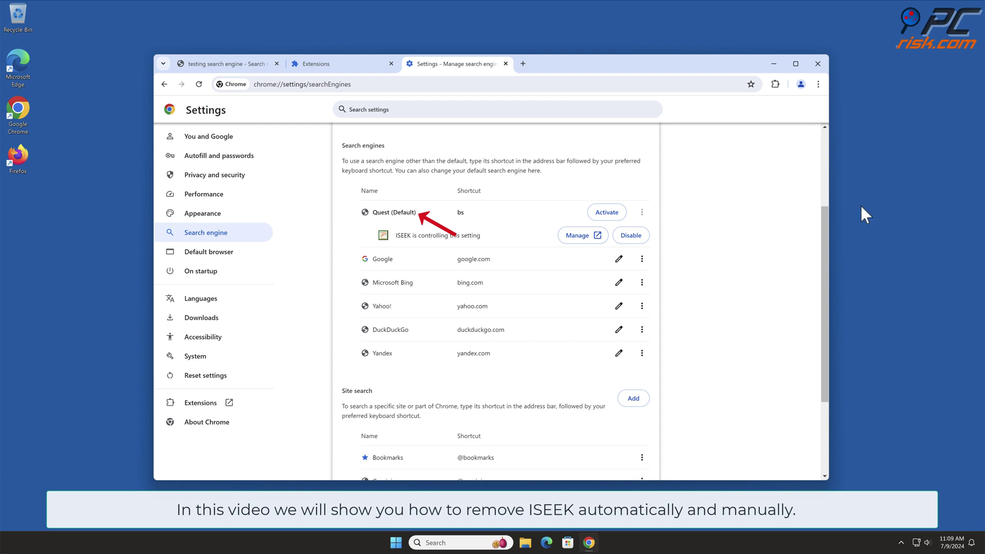
left_click(817, 63)
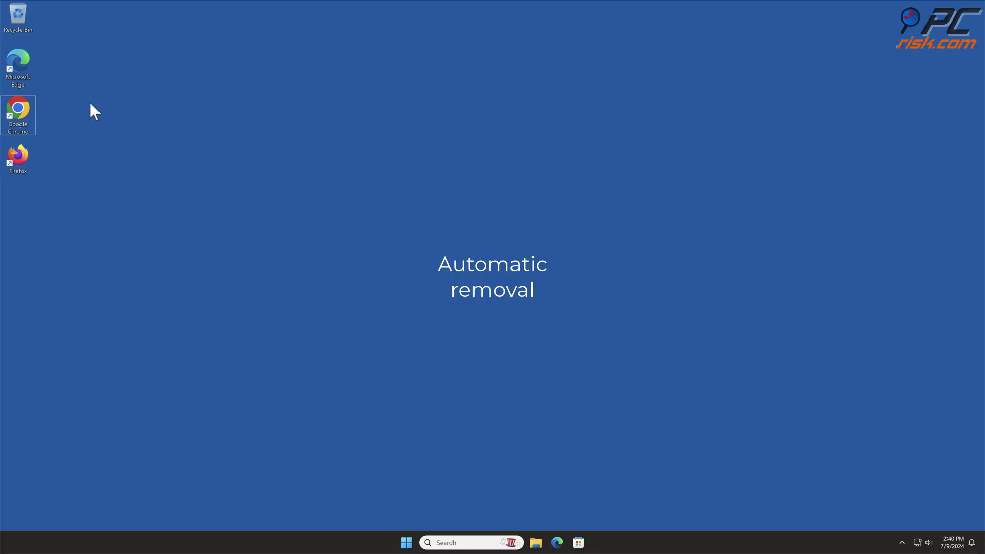
double_click(19, 111)
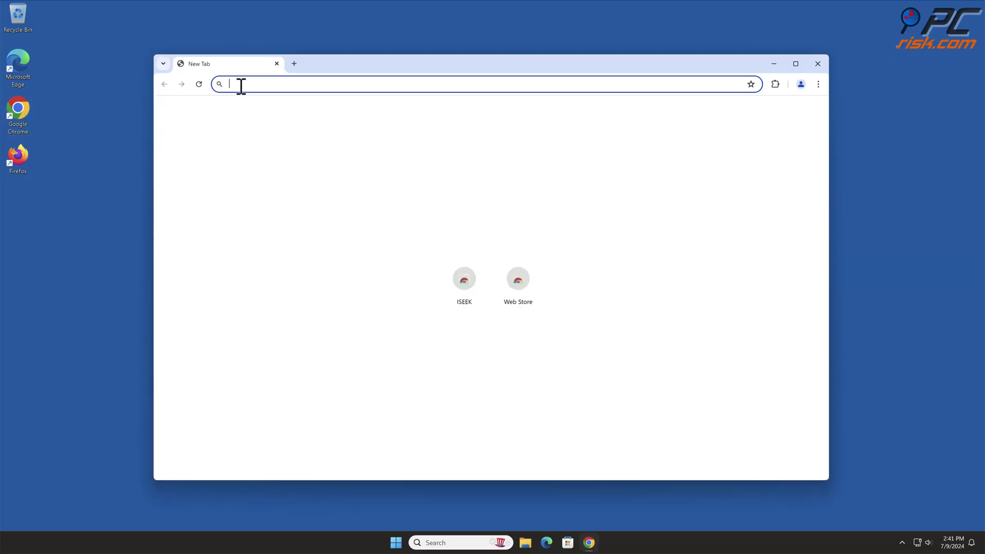
type("www.com")
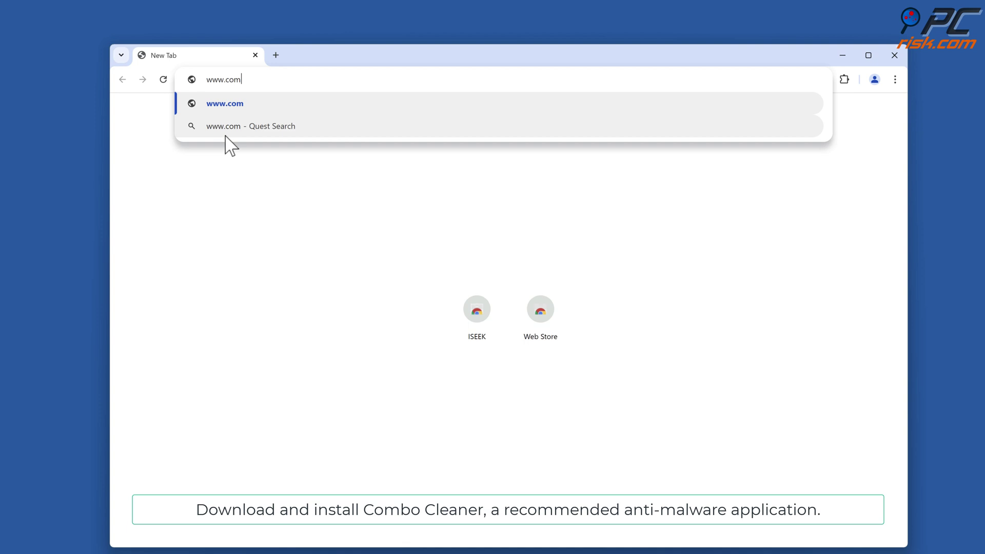
type("bocleaner.com")
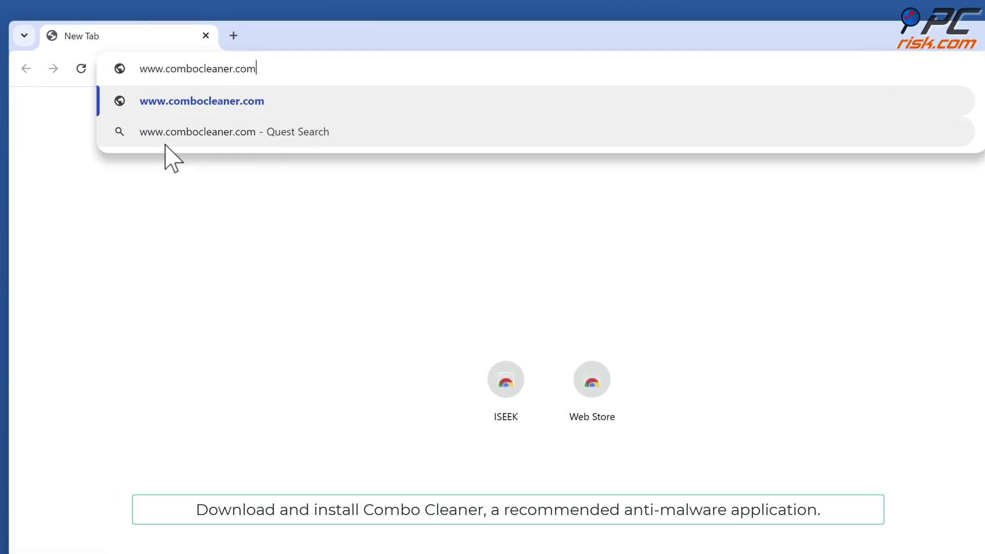
key("Return")
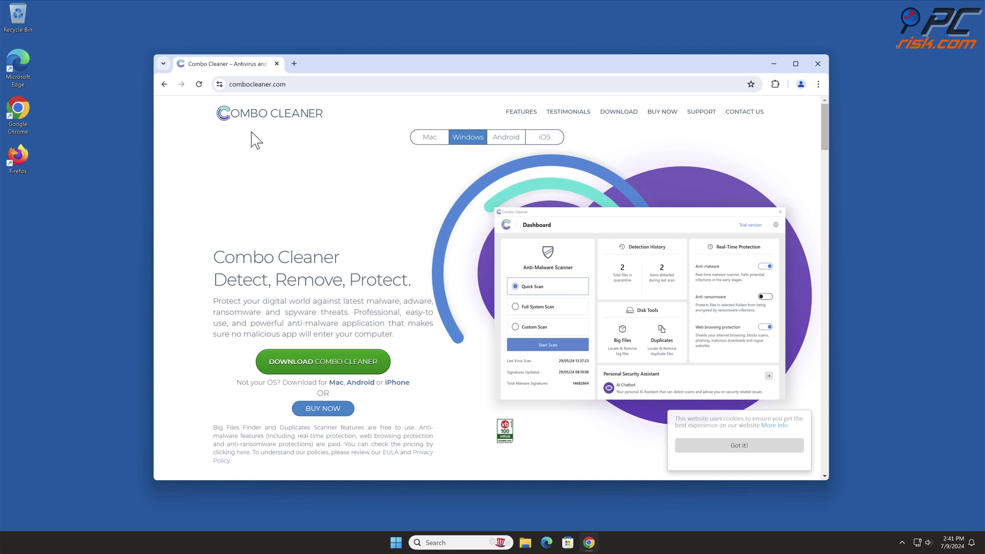
left_click(370, 360)
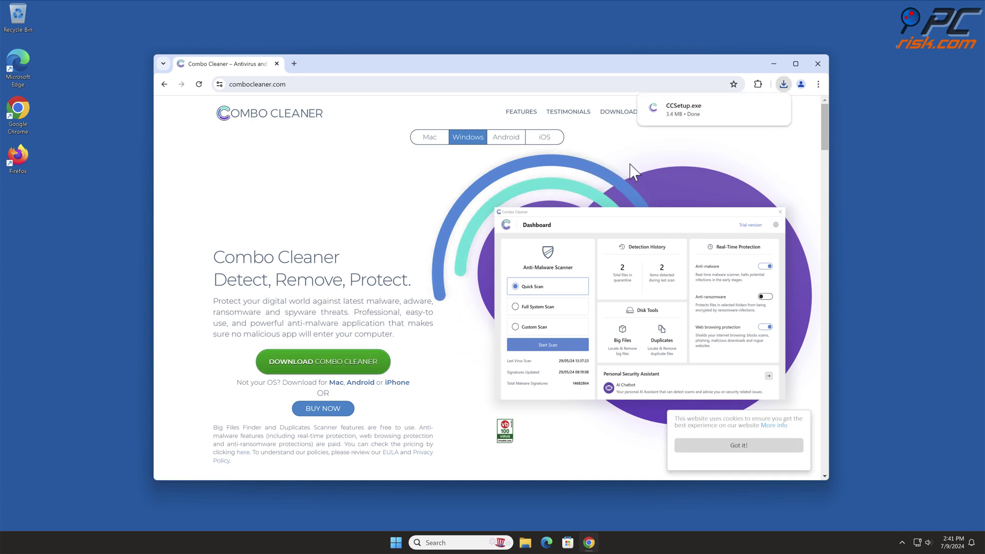
Step: Run CCSetup.exe, approve the UAC prompt, finish the default install, and close Chrome
left_click(683, 109)
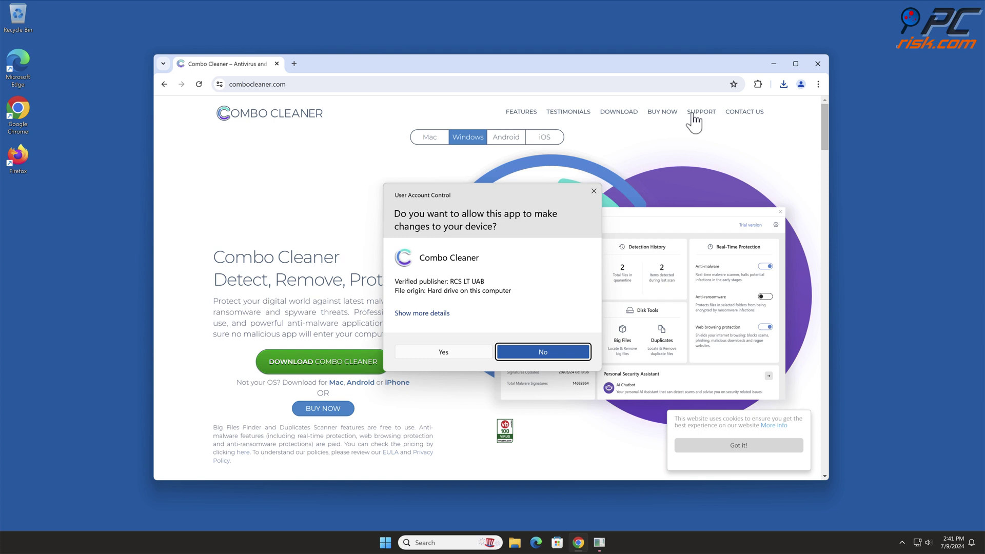
left_click(445, 353)
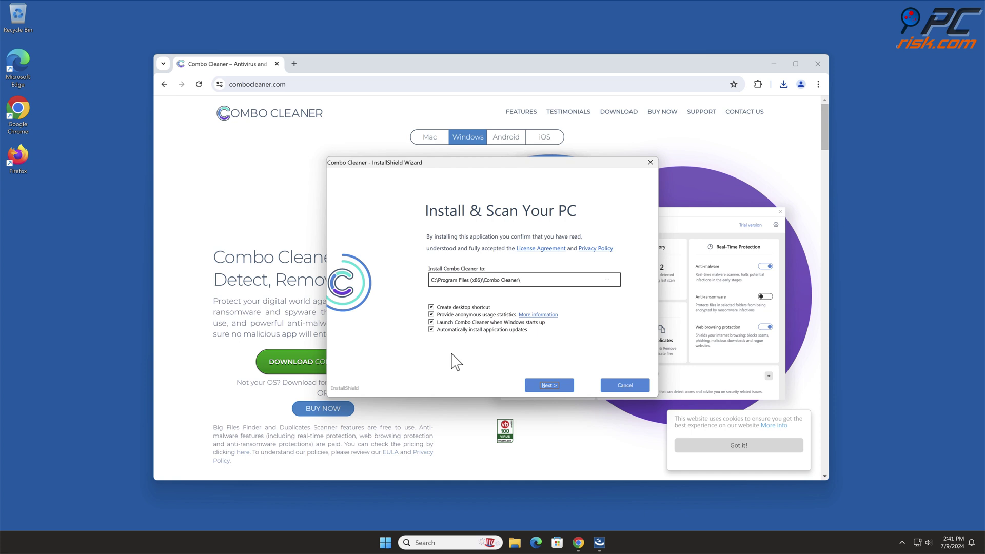
left_click(552, 386)
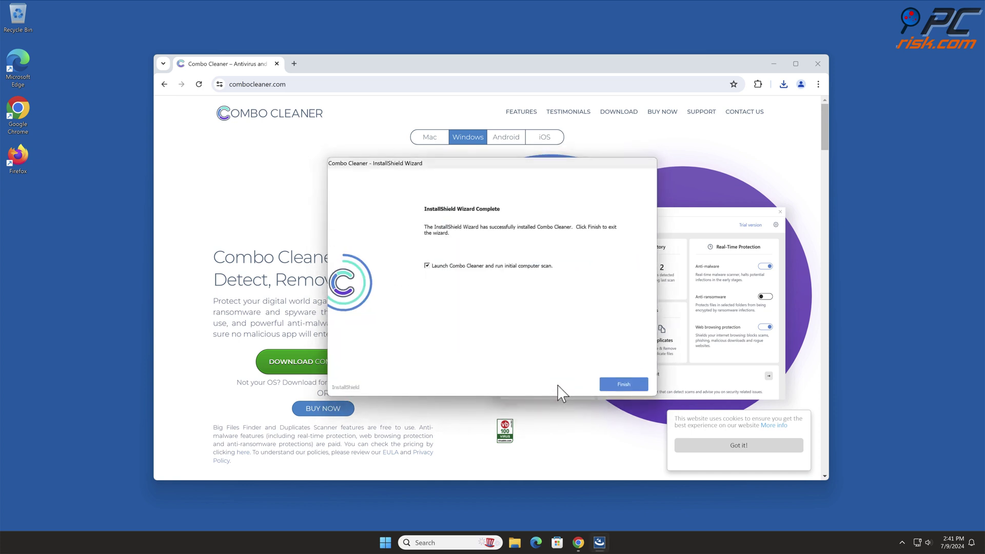
left_click(624, 385)
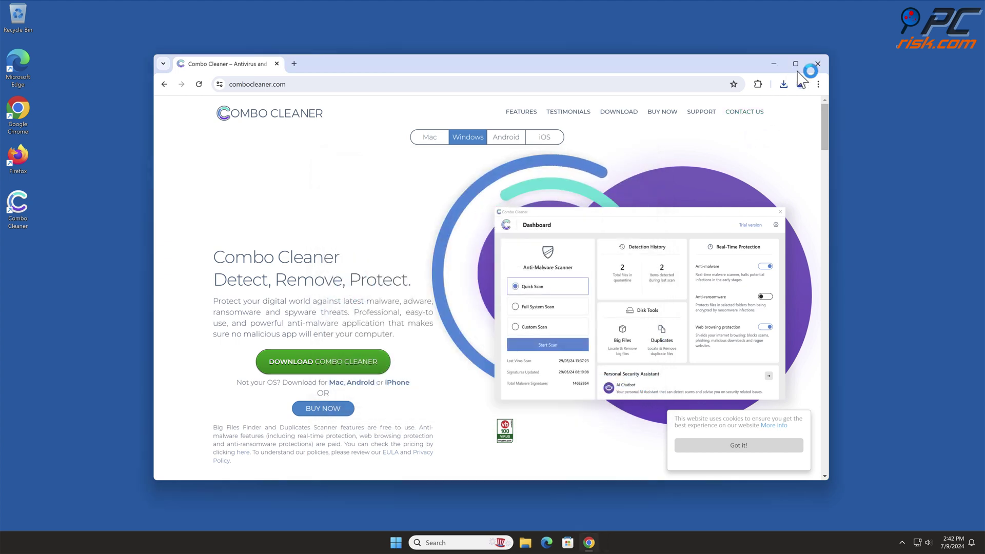
left_click(819, 64)
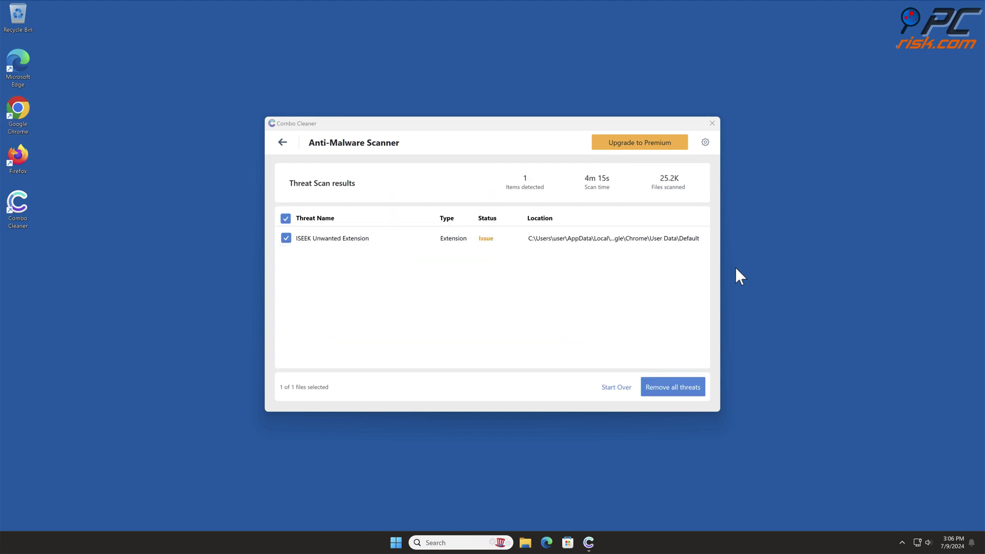
Step: Activate Combo Cleaner, remove the detected ISEEK extension, and close the app
left_click(673, 387)
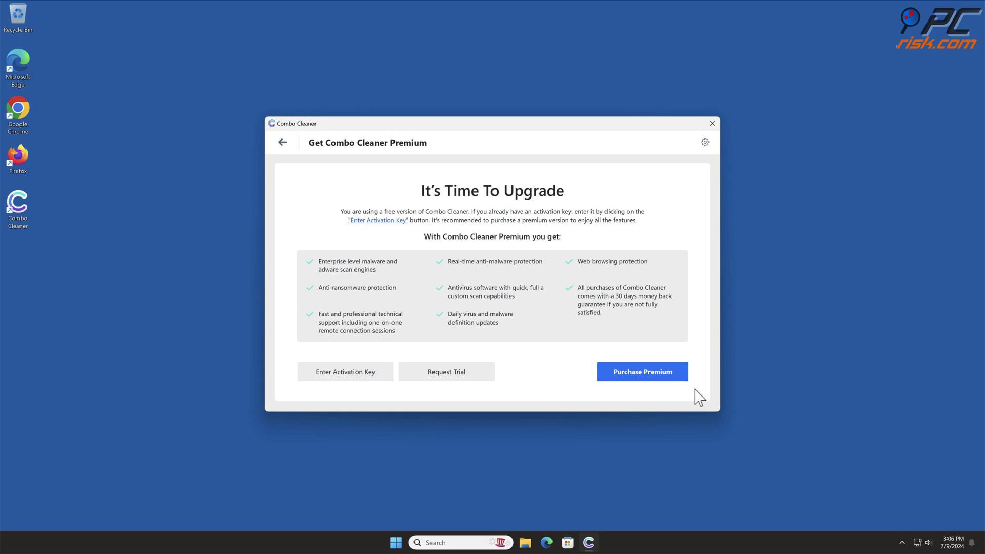
left_click(346, 371)
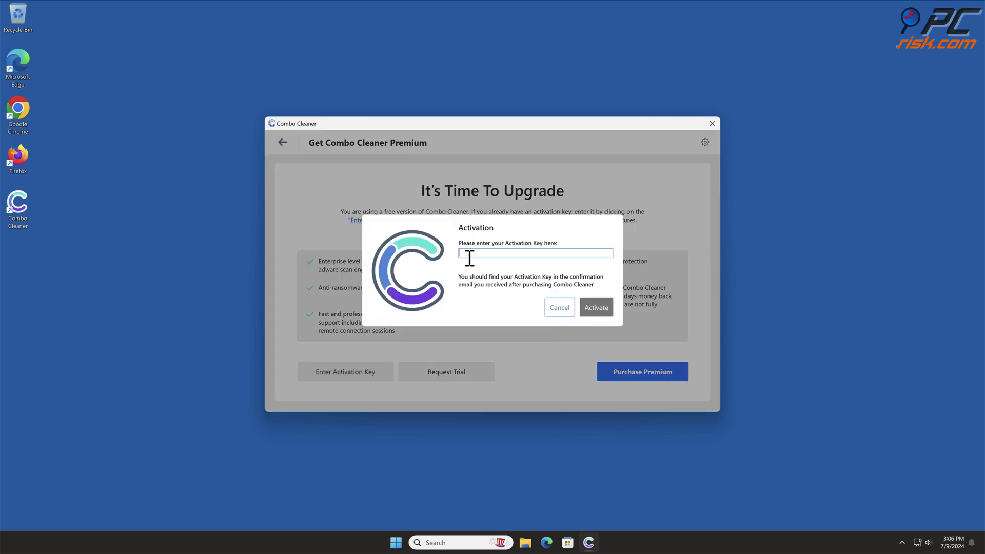
left_click(493, 308)
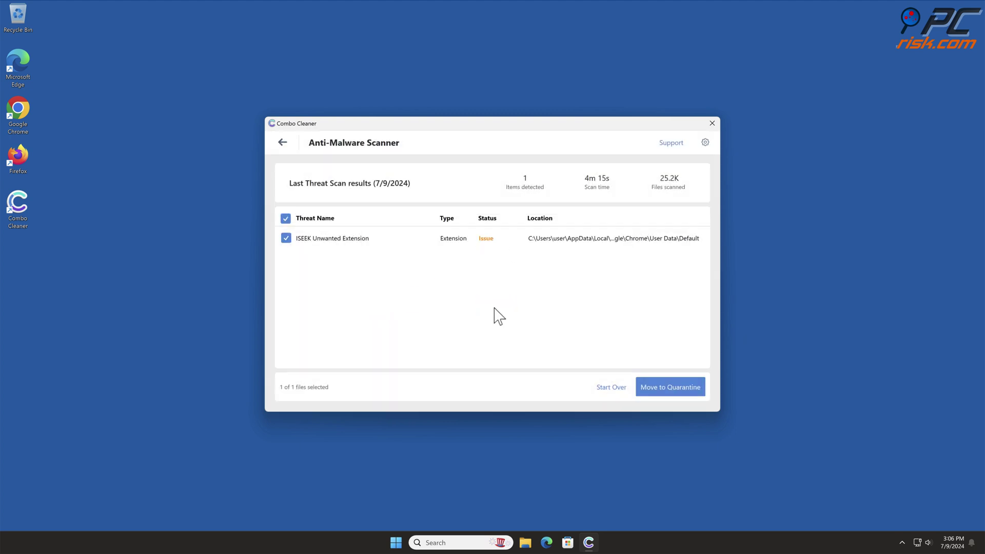
left_click(670, 388)
left_click(573, 311)
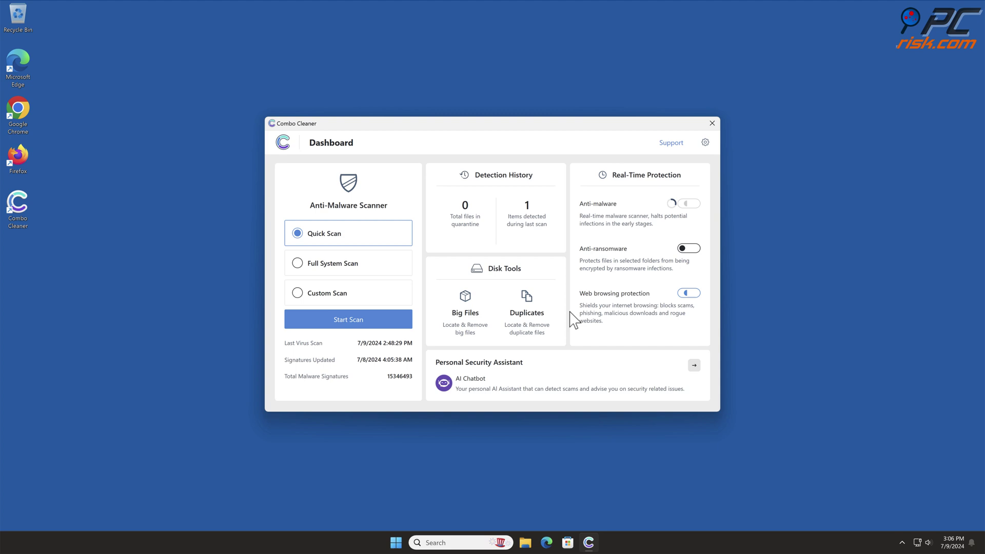
left_click(712, 124)
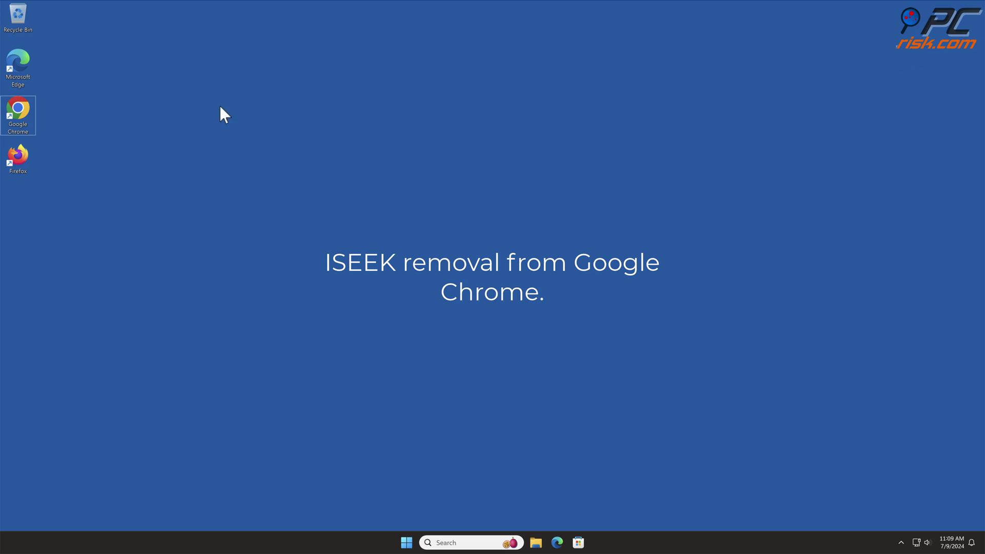
Step: Launch Chrome and remove the ISEEK extension from Manage Extensions
double_click(18, 112)
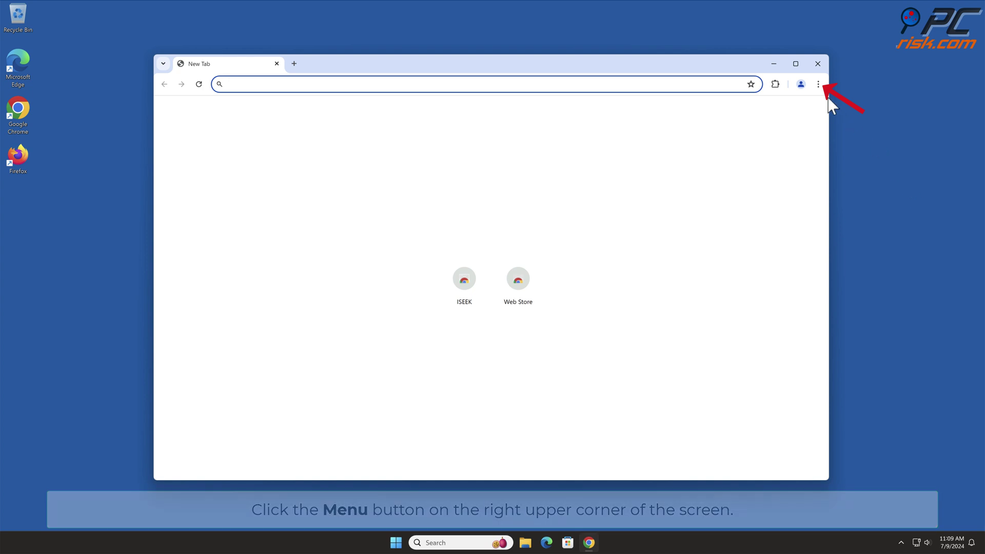
left_click(818, 84)
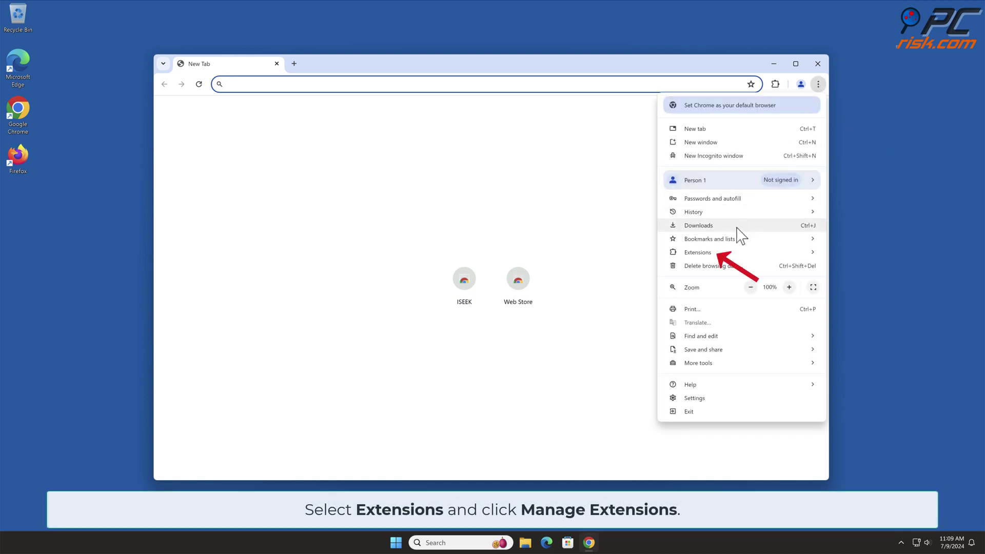
mouse_move(698, 252)
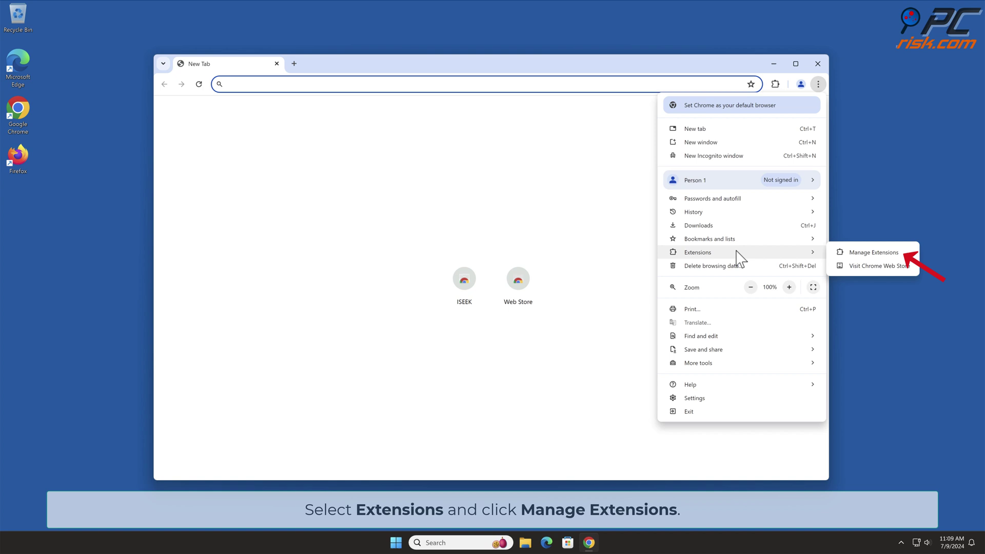
left_click(873, 253)
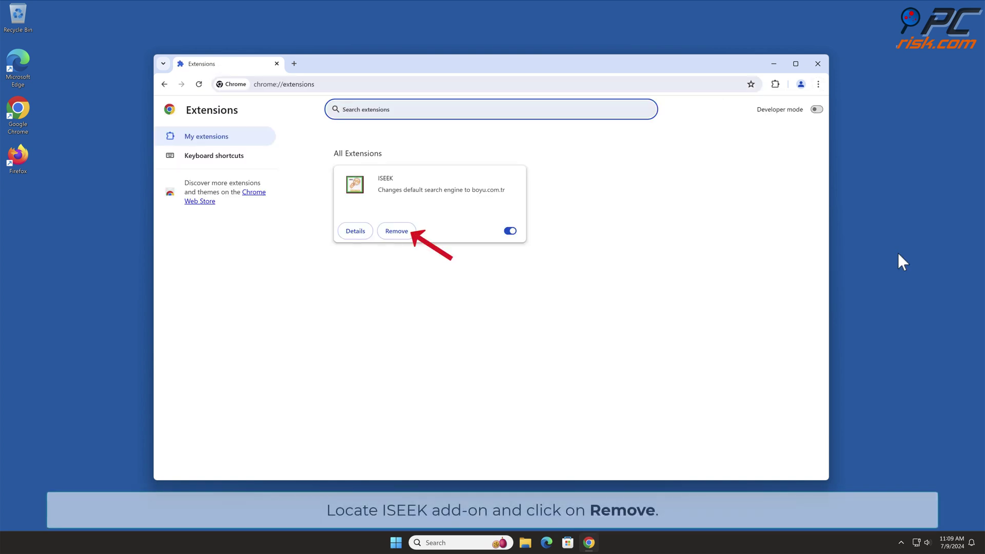
left_click(396, 231)
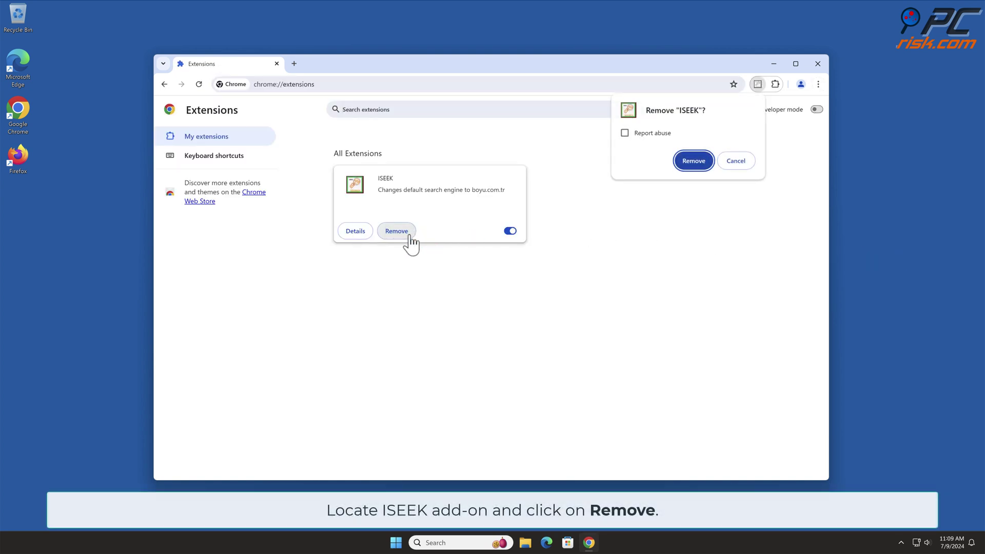
left_click(693, 161)
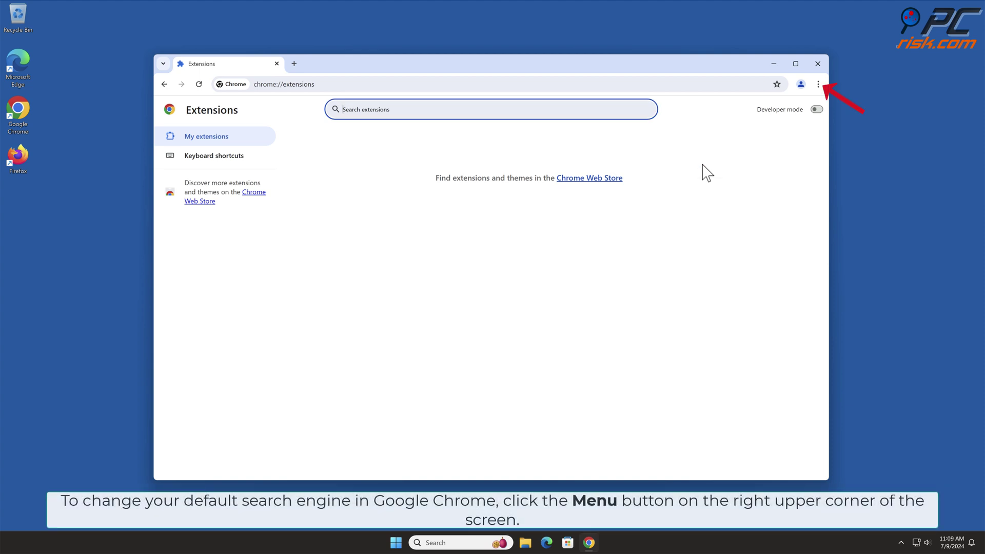
Step: Bring up Chrome's three-dot menu over the empty extensions page
left_click(817, 84)
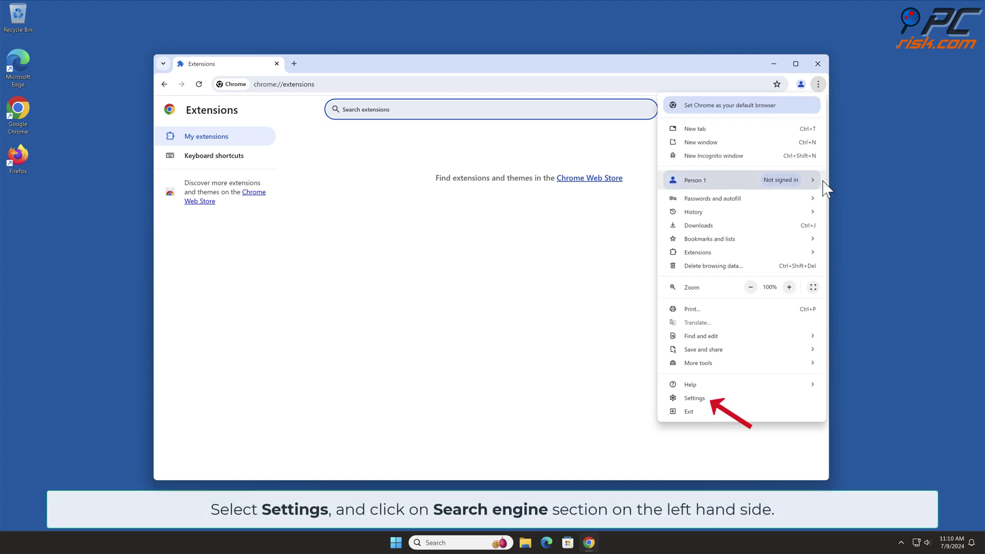
Step: Make Google the default in Manage search engines and site search, then show Quest's options
left_click(694, 398)
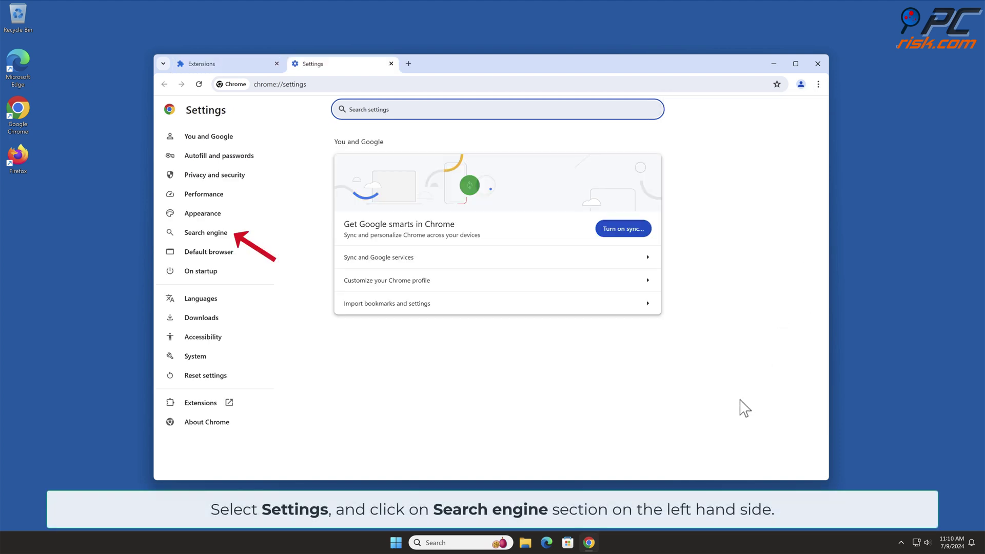
left_click(206, 233)
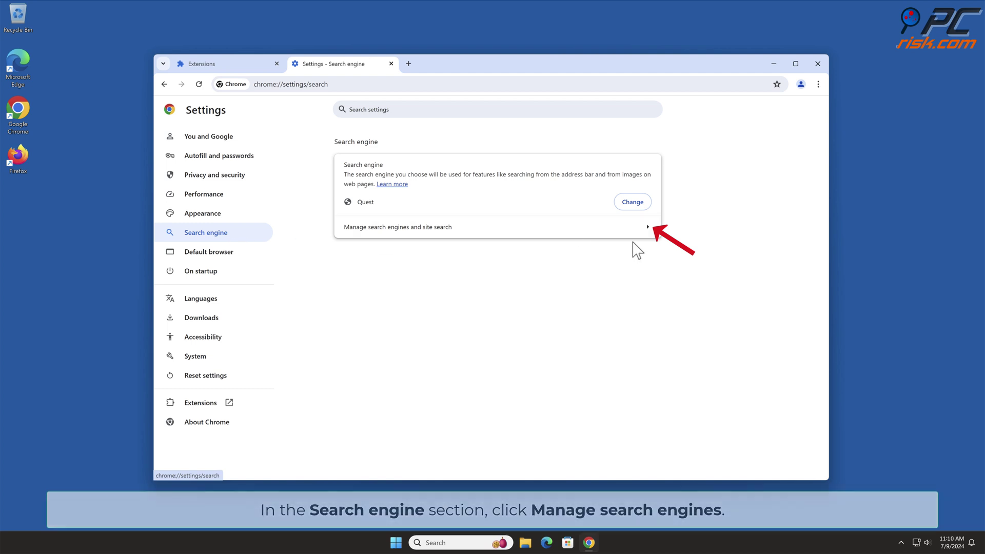
left_click(647, 227)
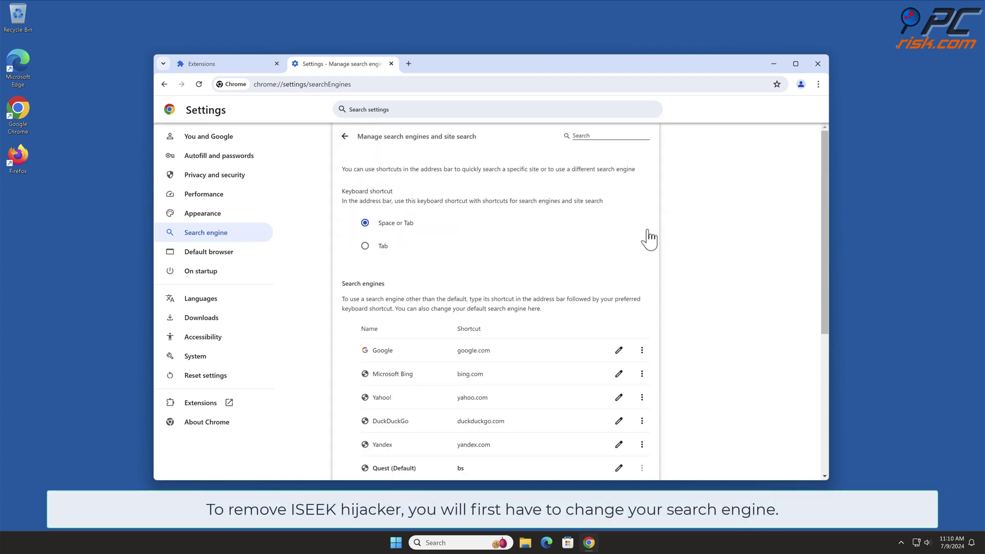
left_click_drag(825, 197, 822, 285)
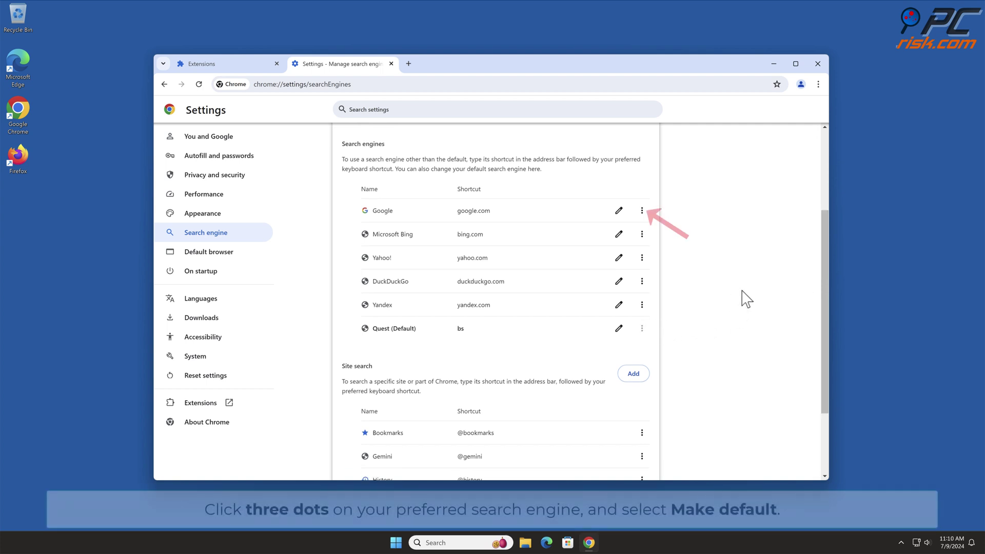
left_click(642, 210)
left_click(617, 225)
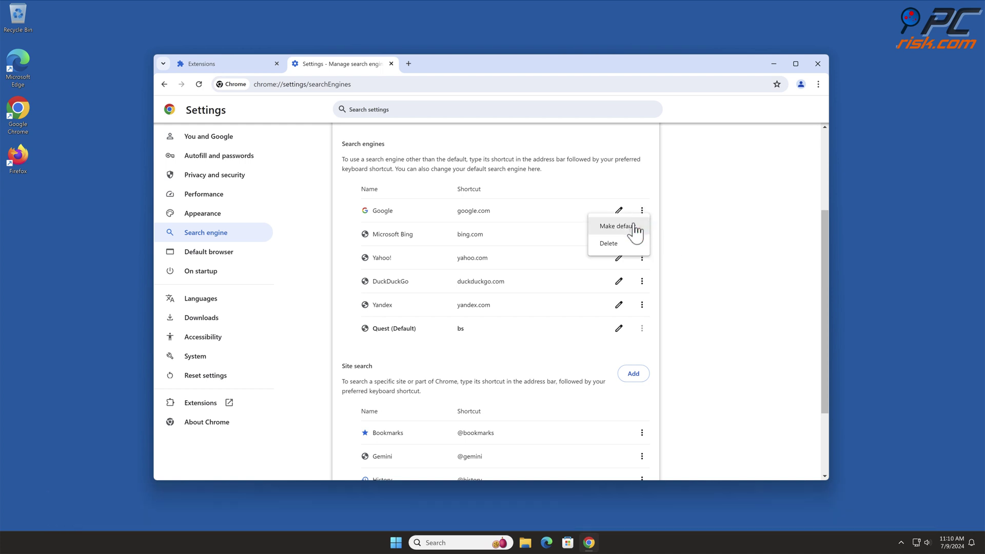
left_click_drag(823, 227, 822, 312)
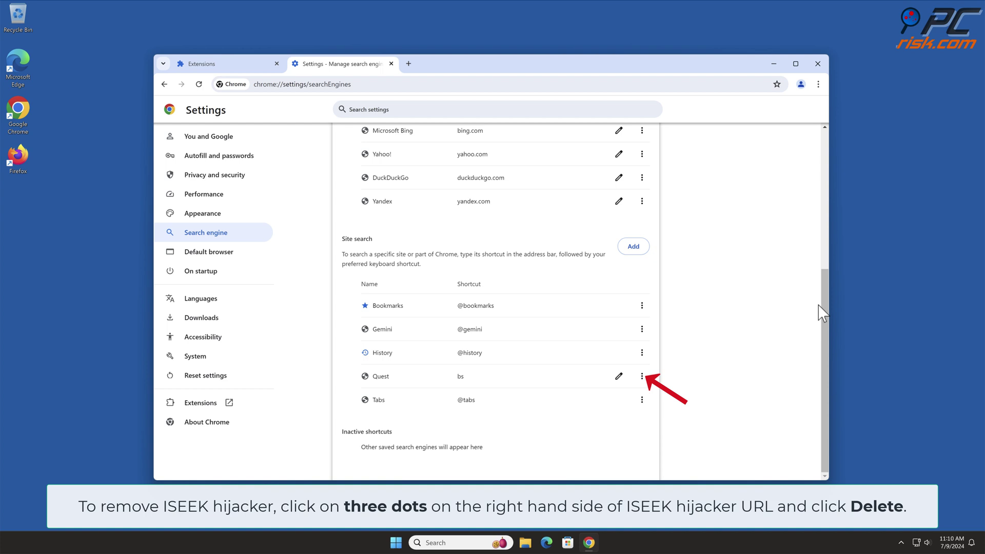
left_click(642, 377)
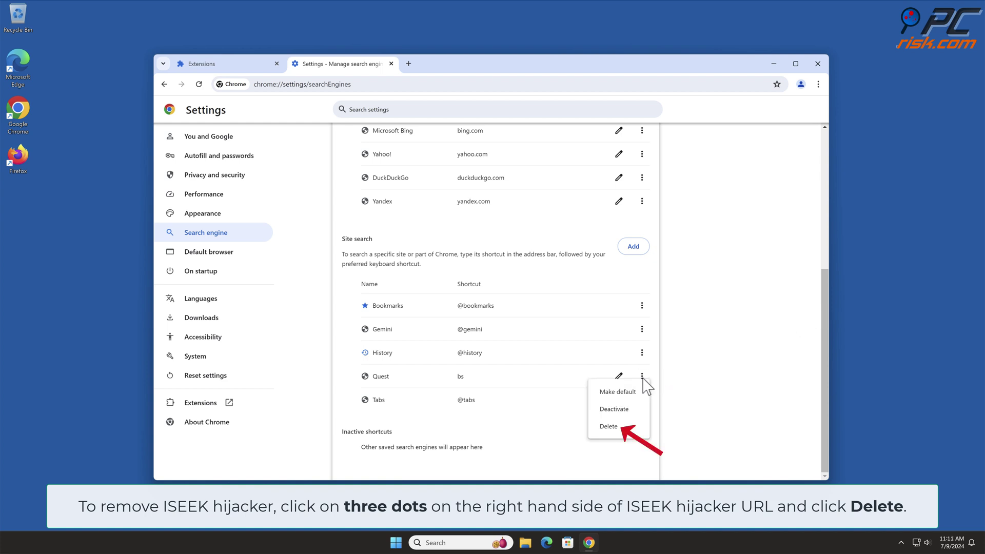
Step: Delete the Quest shortcut and the findflarex.com startup page, then close Chrome
left_click(608, 427)
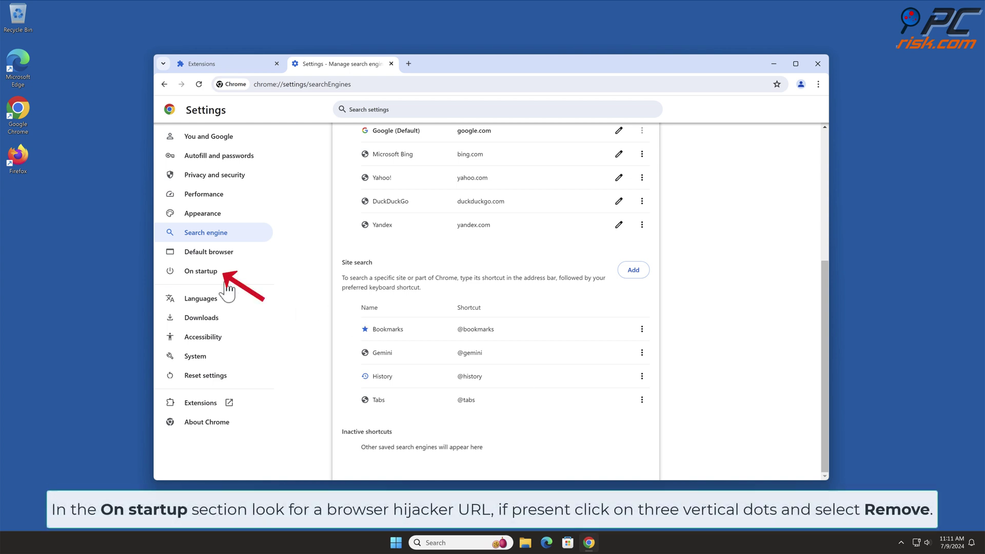
left_click(201, 271)
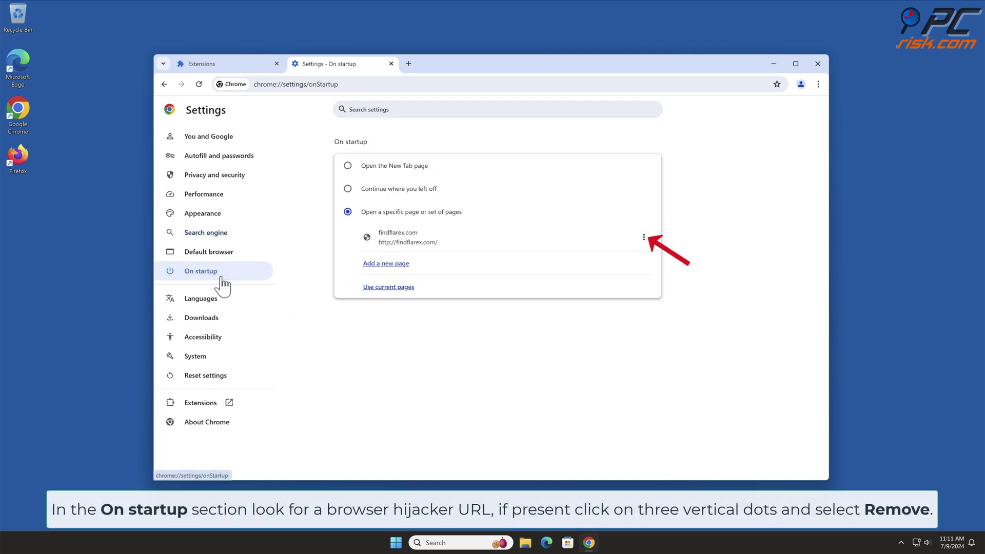
left_click(643, 237)
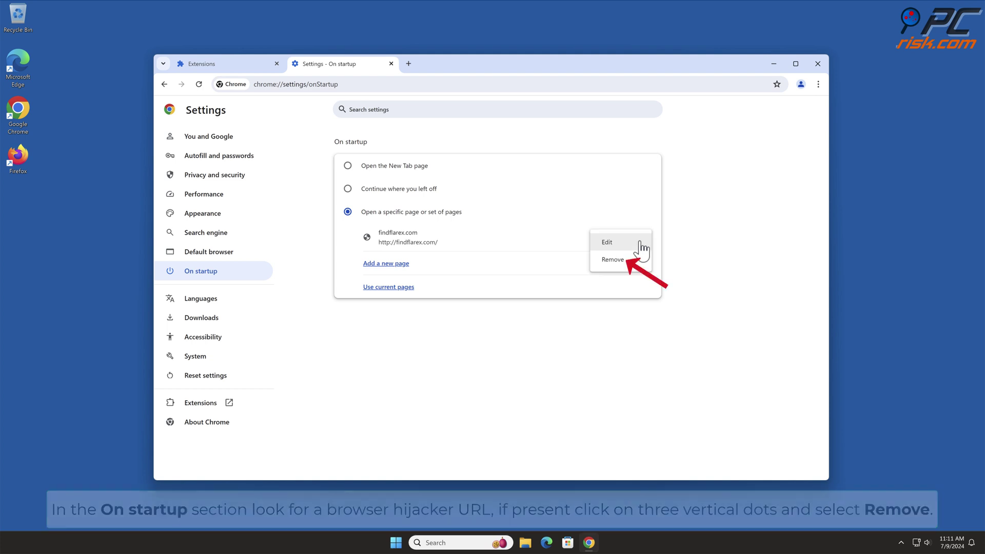
left_click(612, 258)
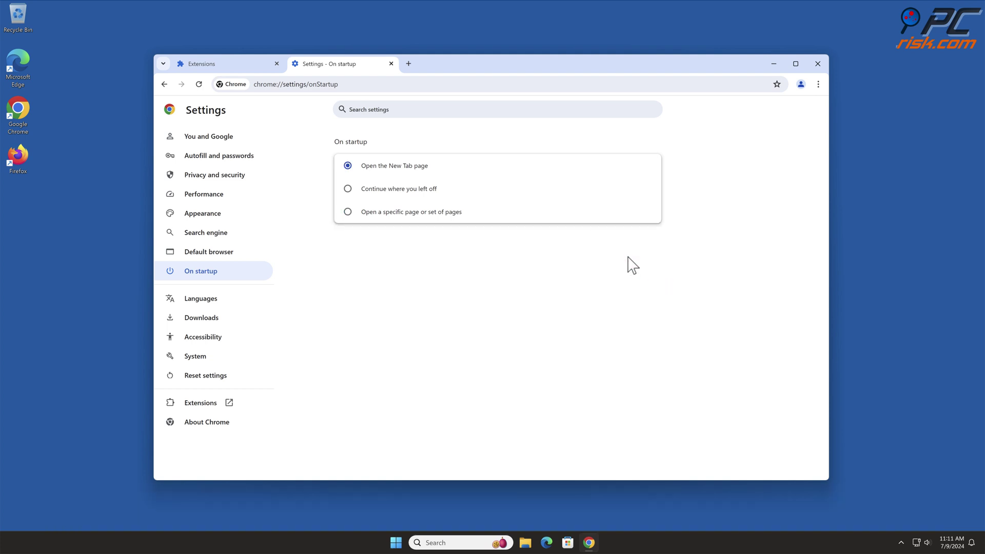
left_click(817, 63)
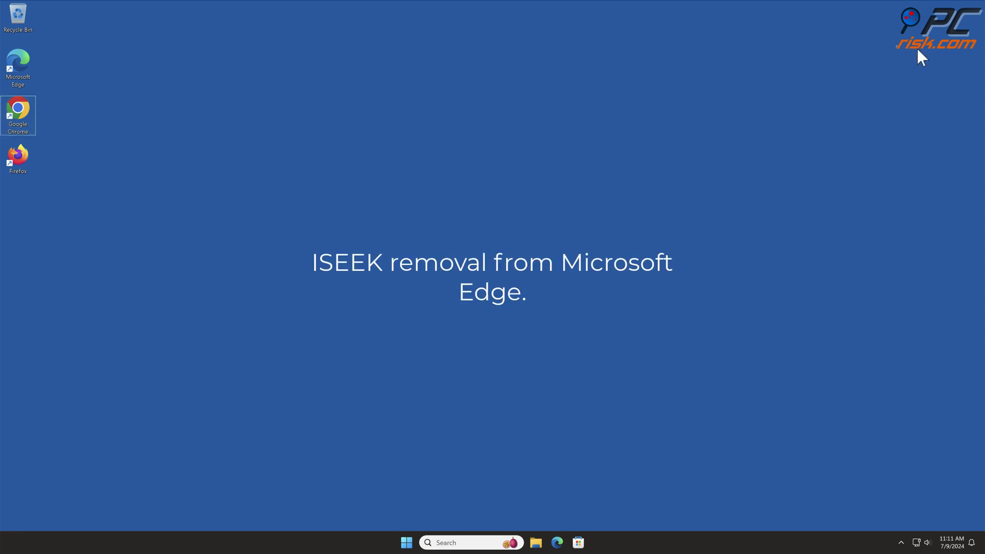
Step: Launch Edge and remove the ISEEK extension from the Manage extensions page
double_click(23, 64)
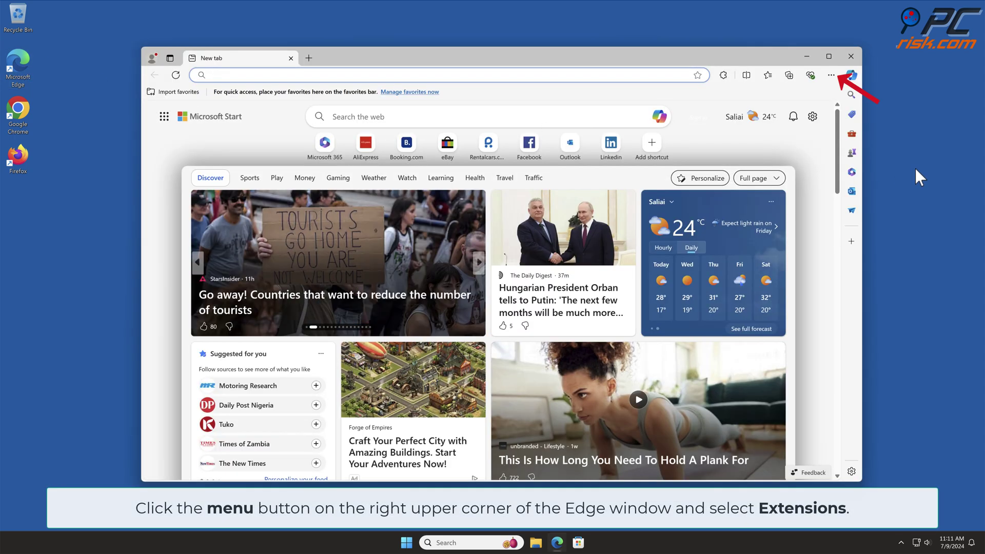
left_click(832, 75)
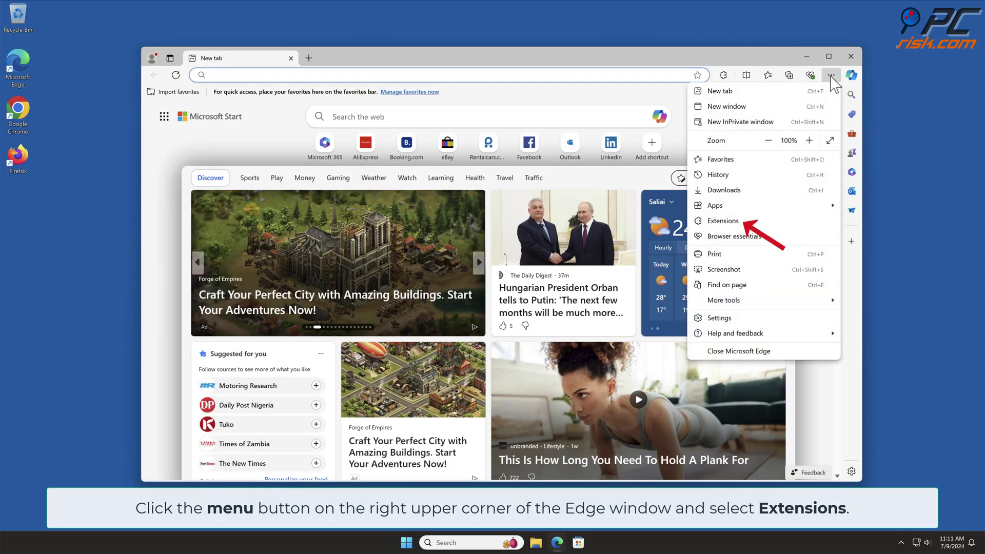
left_click(722, 221)
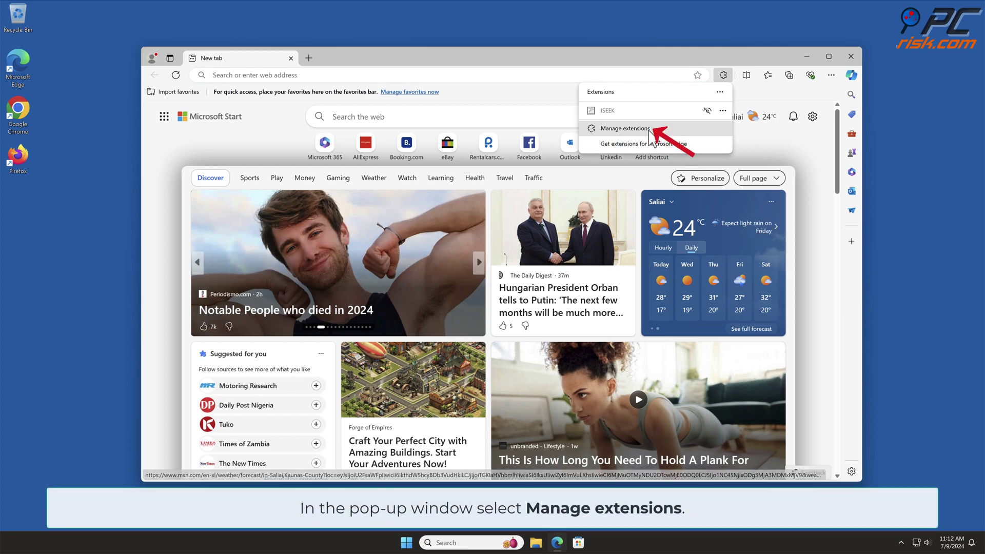
left_click(624, 128)
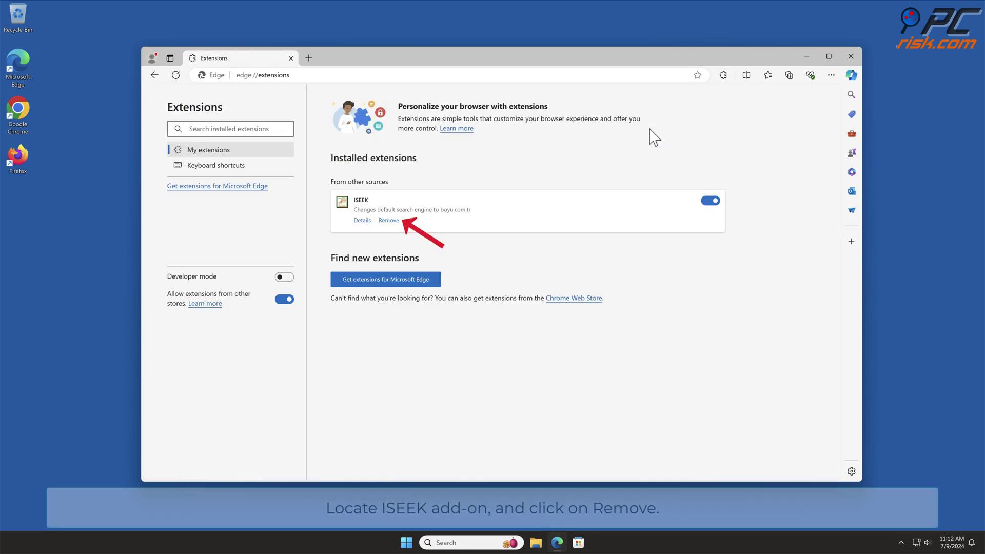
left_click(389, 220)
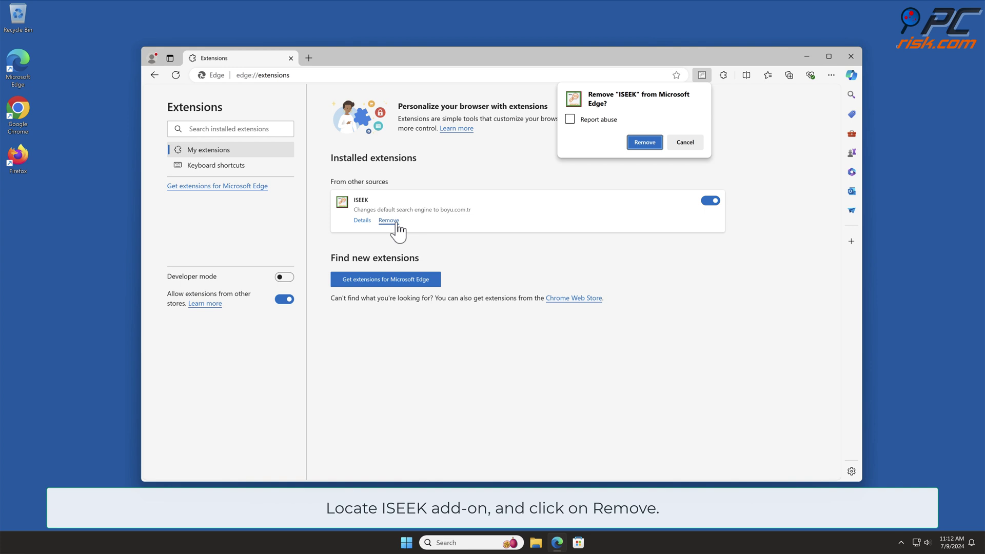
left_click(644, 143)
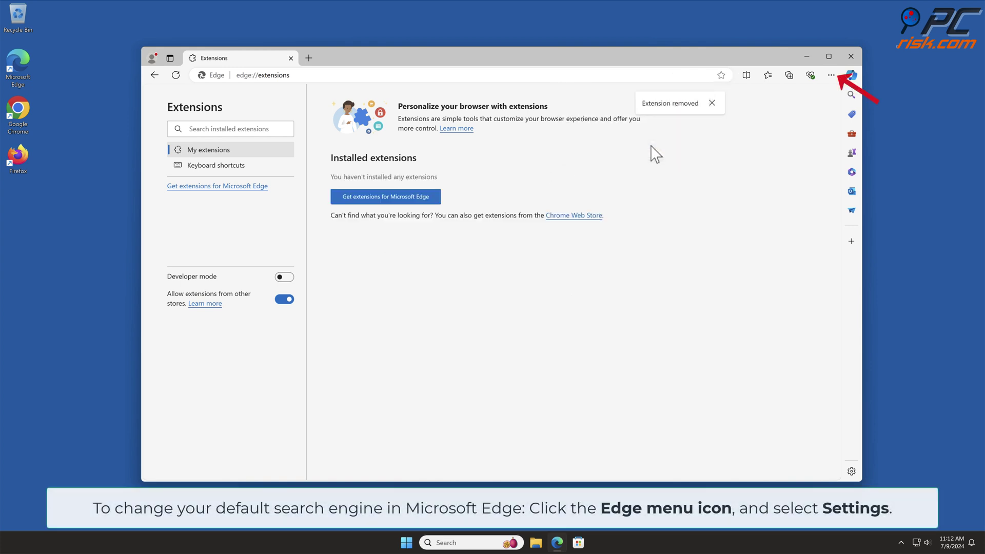
Step: Go to Edge's Manage search engines list under Privacy, search, and services
left_click(831, 74)
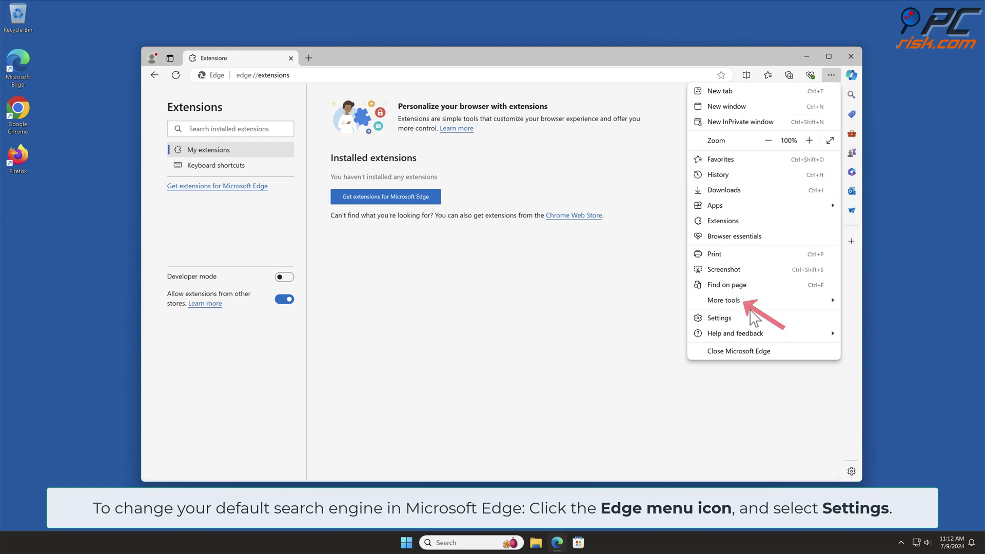
left_click(718, 318)
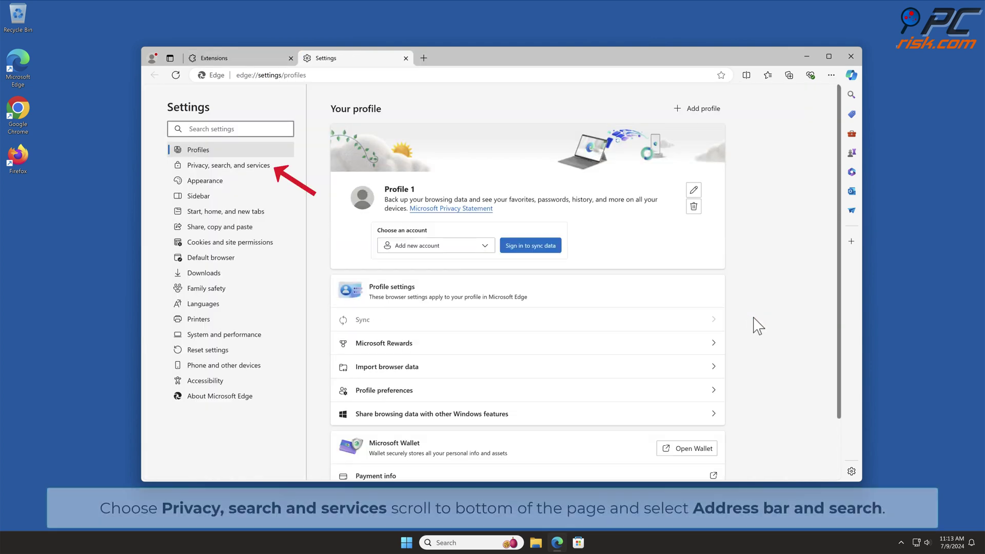
left_click(228, 164)
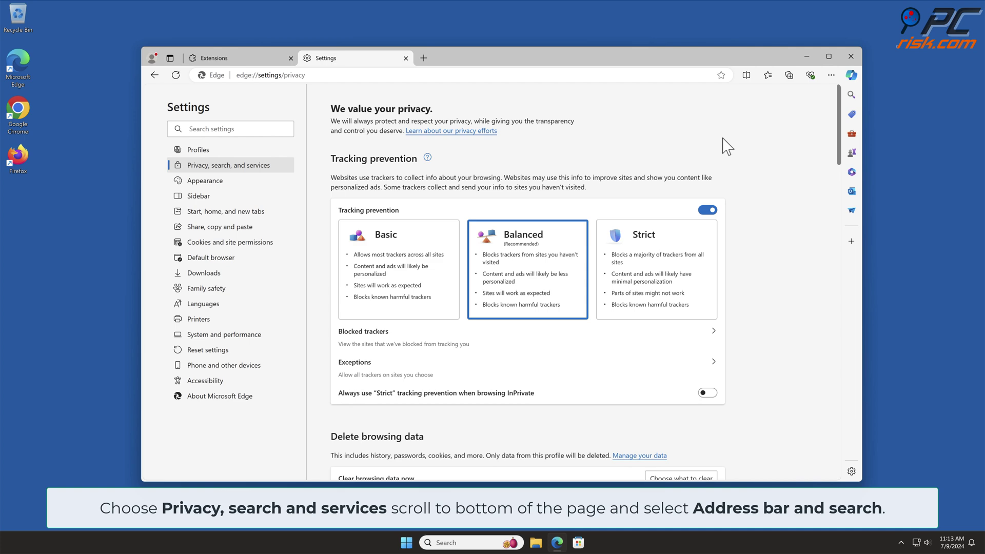
left_click_drag(840, 119, 840, 451)
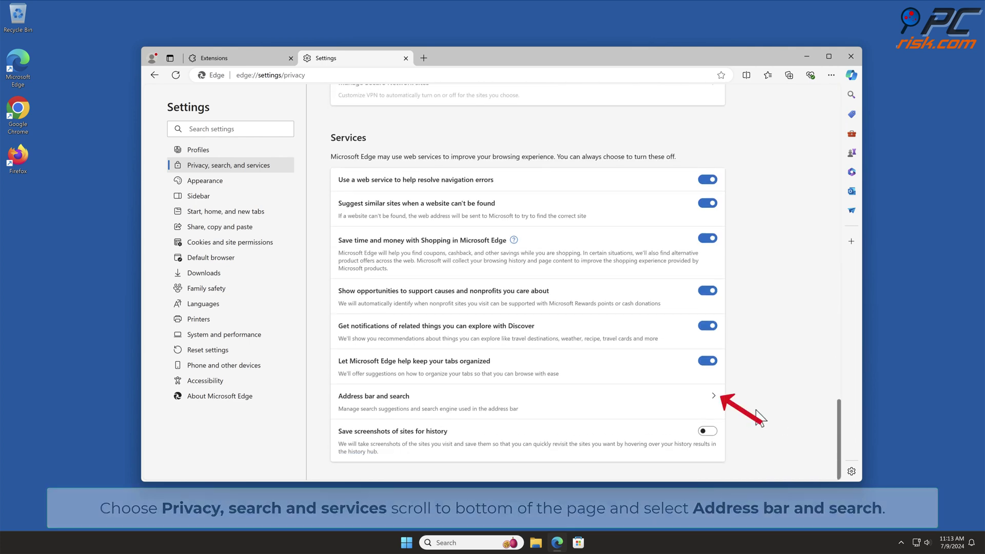
left_click(714, 396)
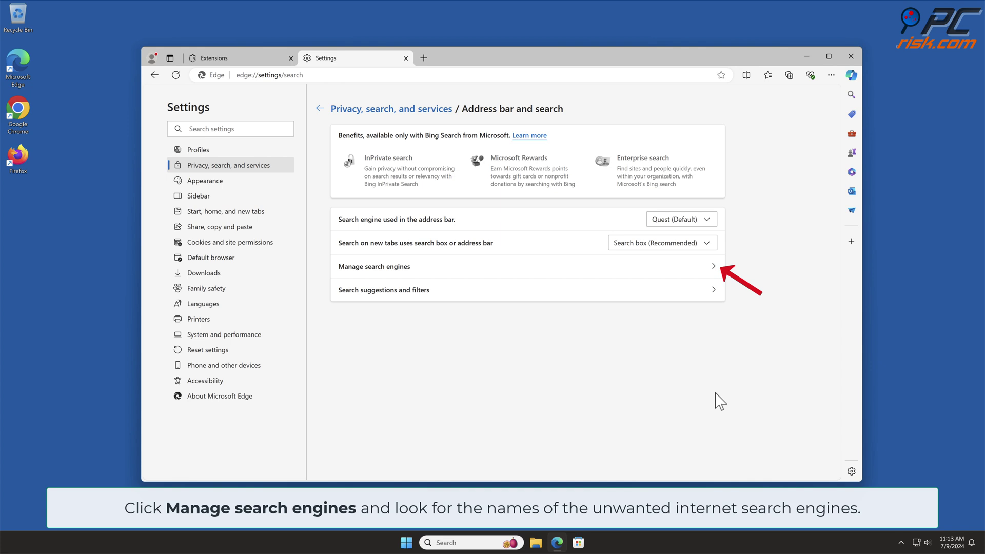
left_click(713, 266)
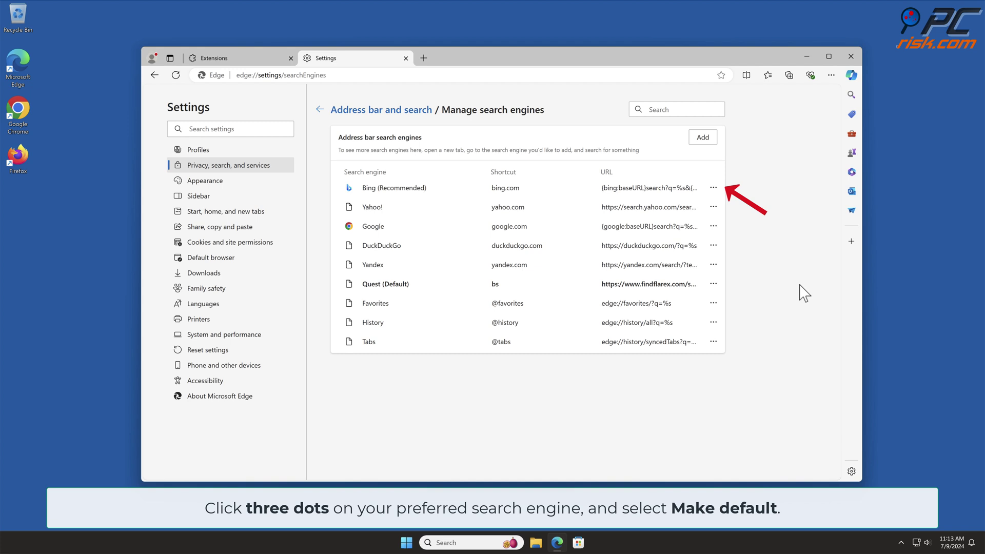
Step: Make Bing the default search engine and remove Quest from the list
left_click(713, 188)
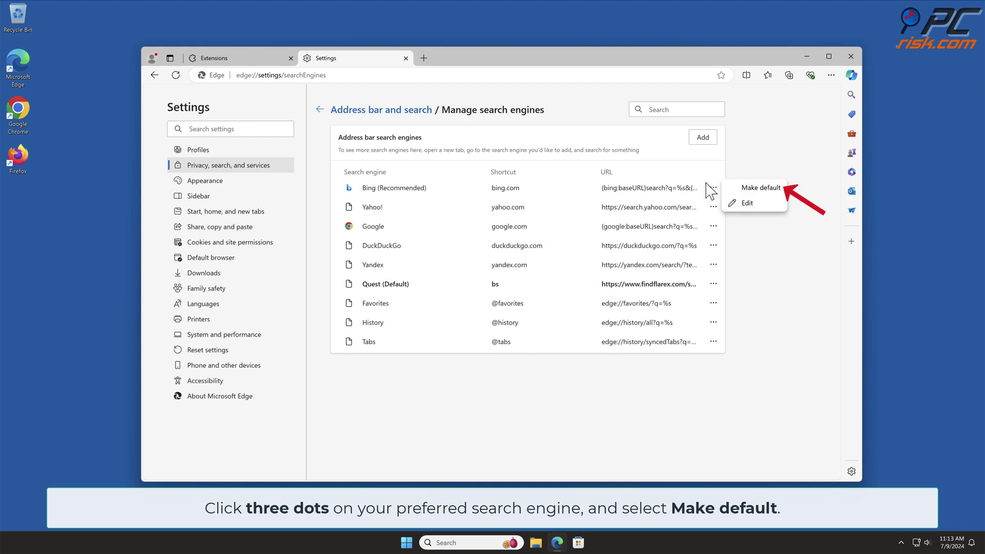
left_click(761, 188)
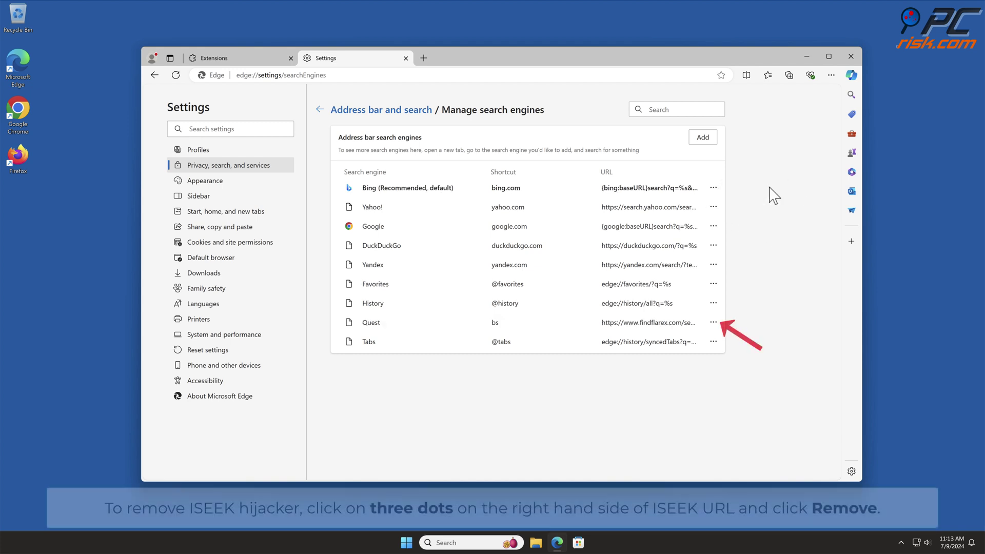
left_click(713, 322)
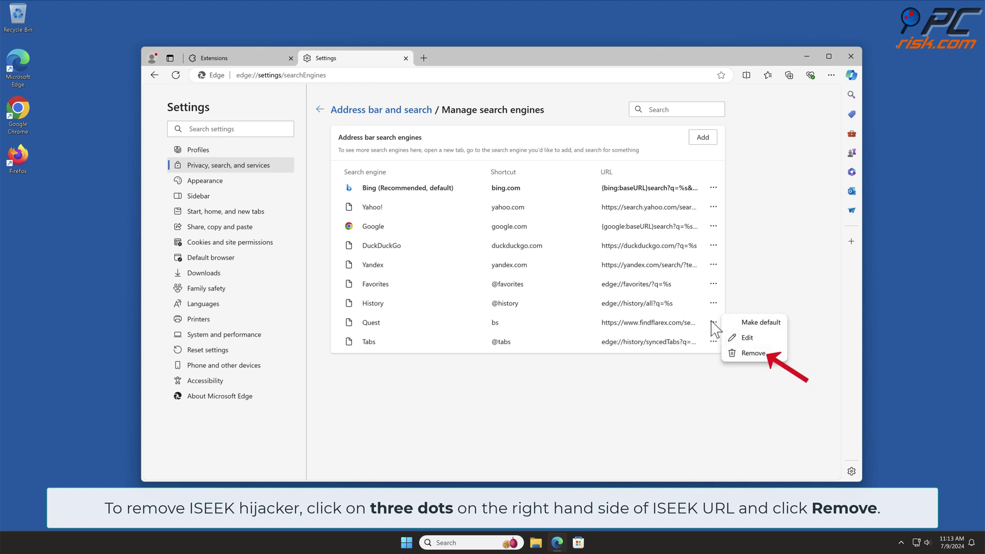
left_click(753, 352)
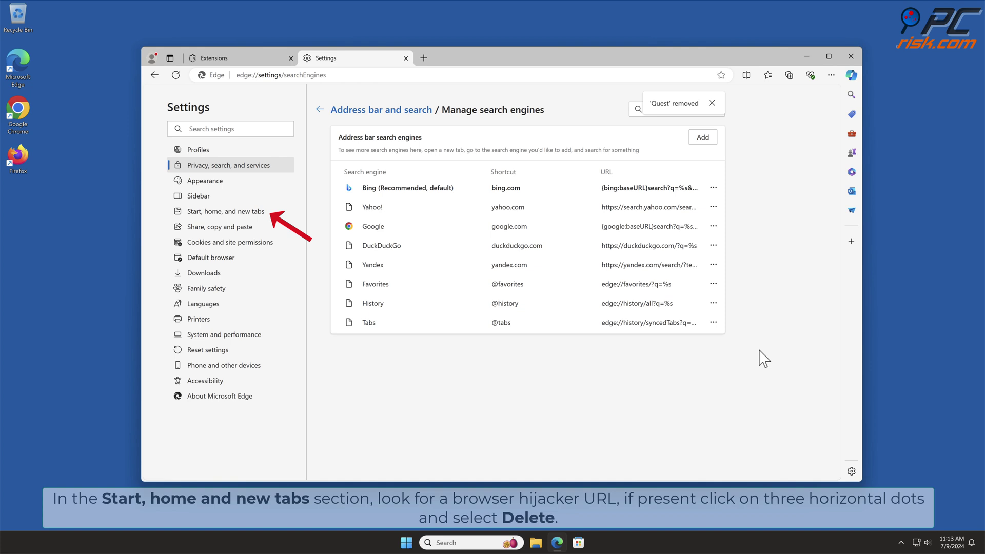
Step: Delete the findflarex.com page from Start, home, and new tabs, then close Edge
left_click(255, 212)
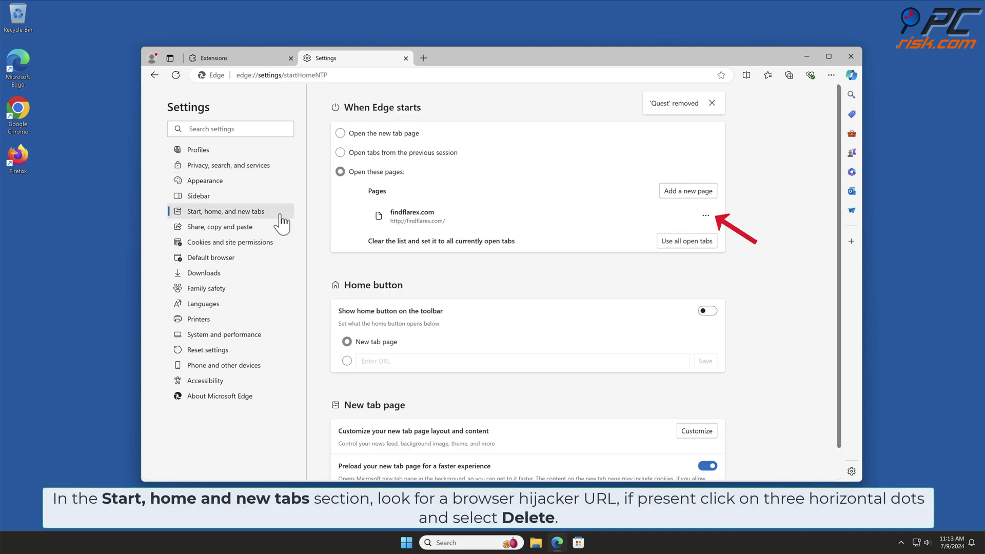
left_click(705, 215)
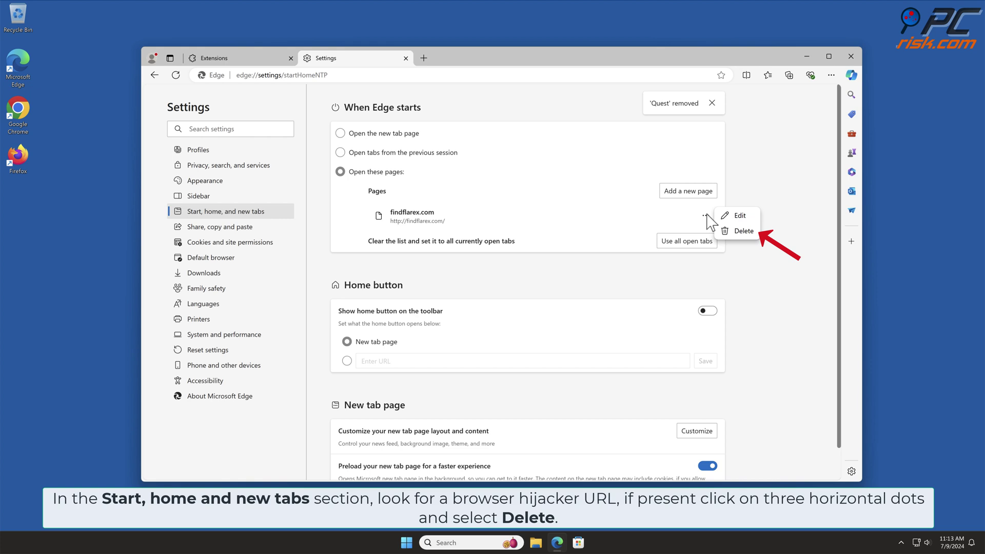
left_click(740, 231)
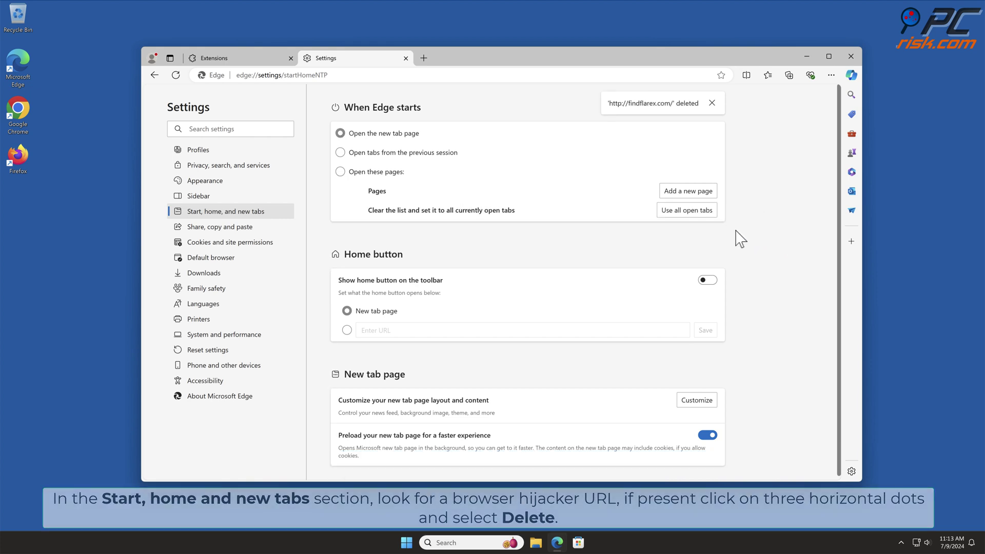
left_click(850, 57)
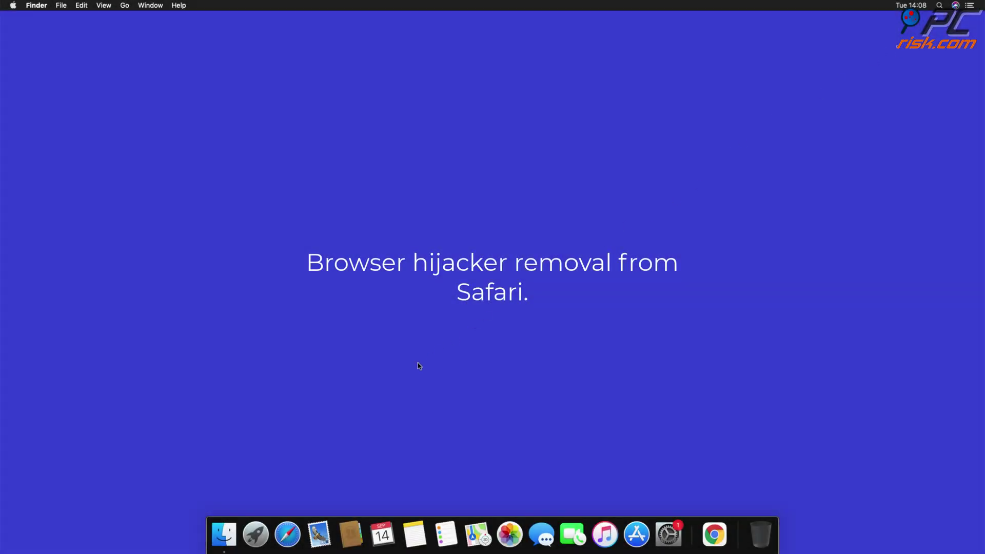
Step: Launch Safari and uninstall the Top Results extension in Preferences > Extensions
left_click(287, 533)
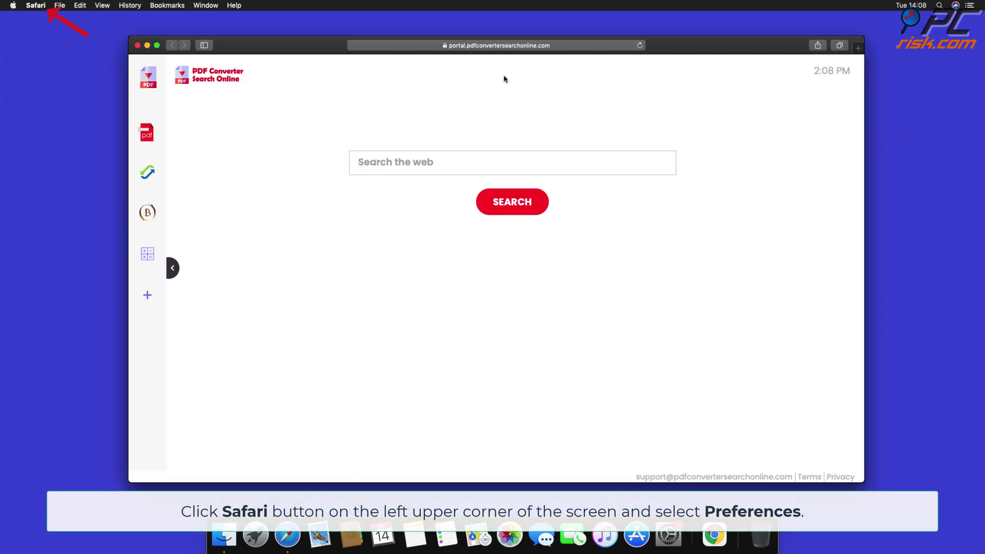
left_click(41, 8)
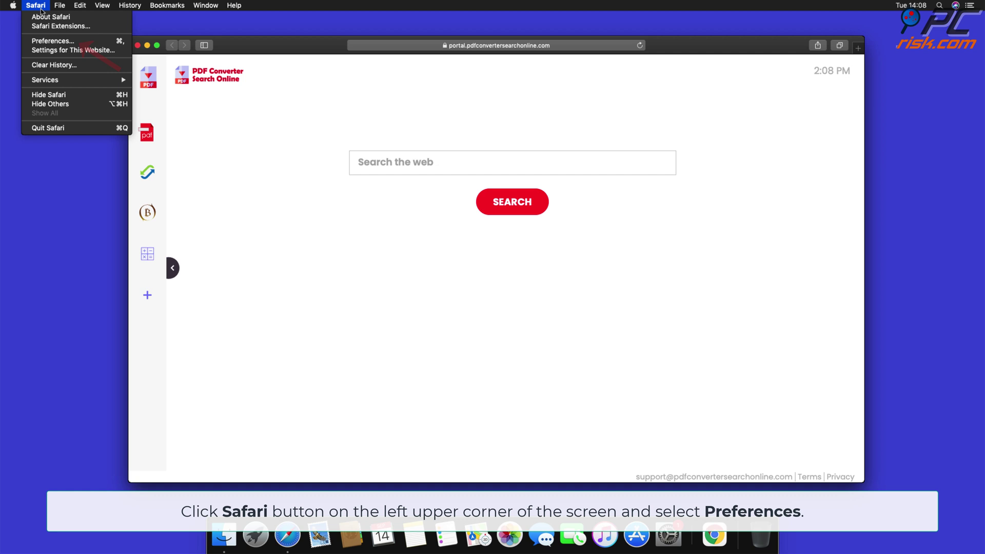
left_click(53, 41)
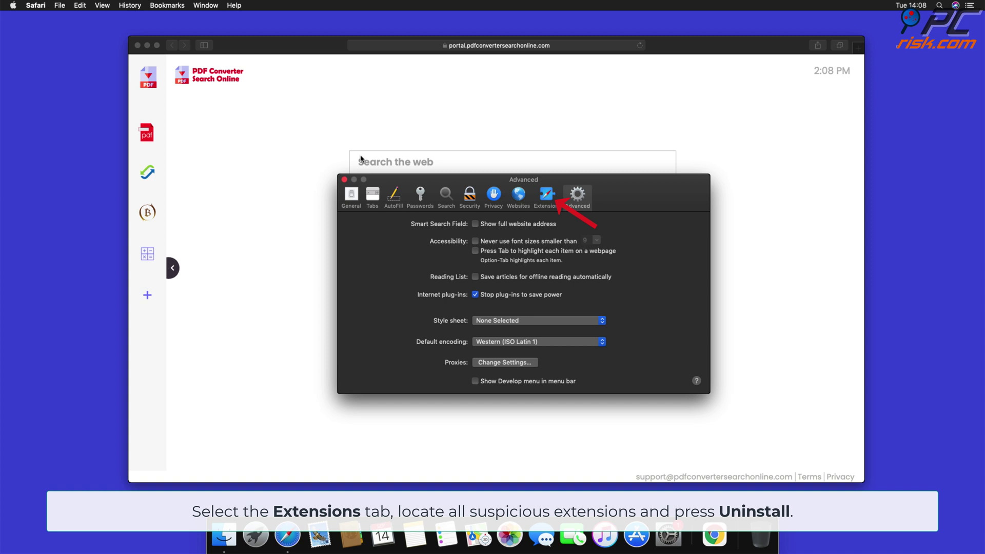
left_click(545, 202)
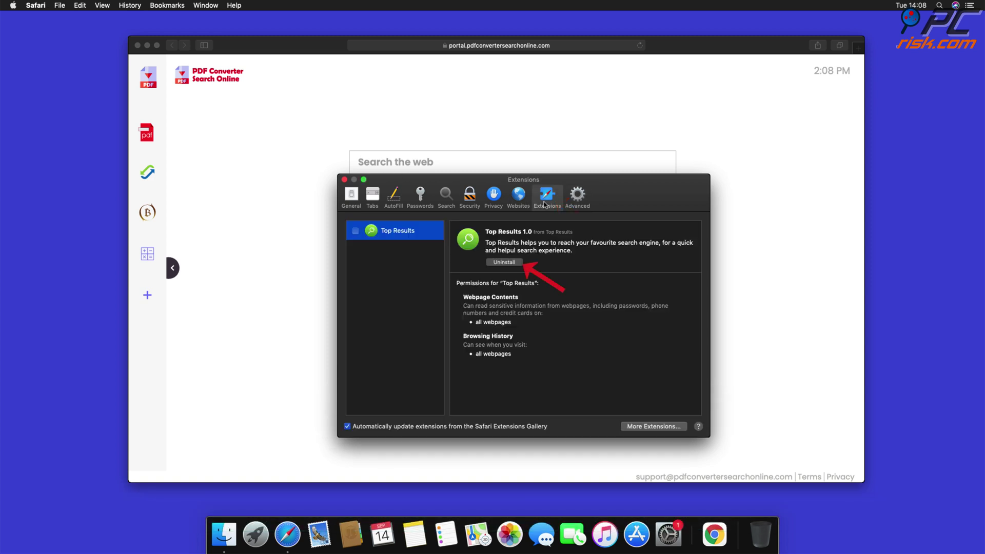
left_click(515, 263)
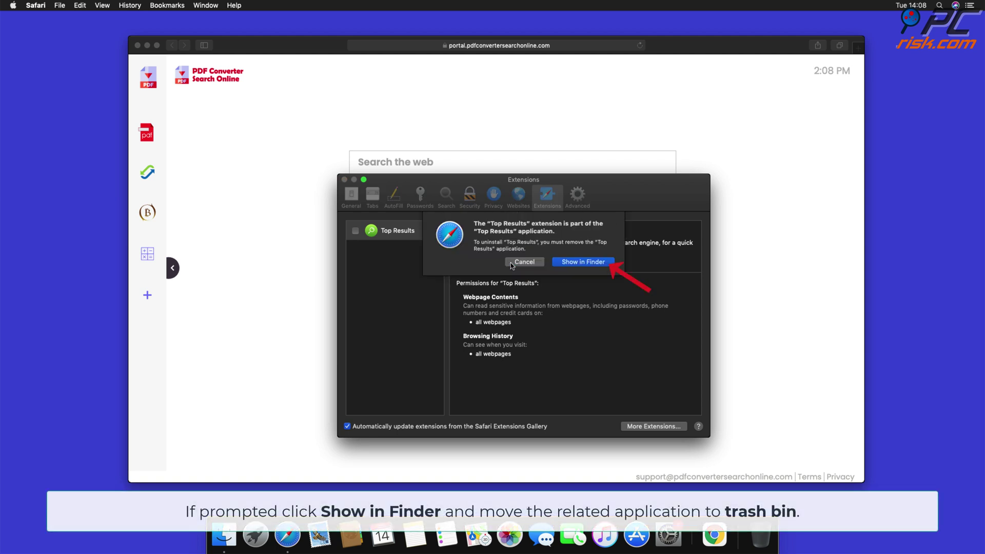
Step: Move the Top Results application from Finder to the Trash and close Finder
left_click(582, 263)
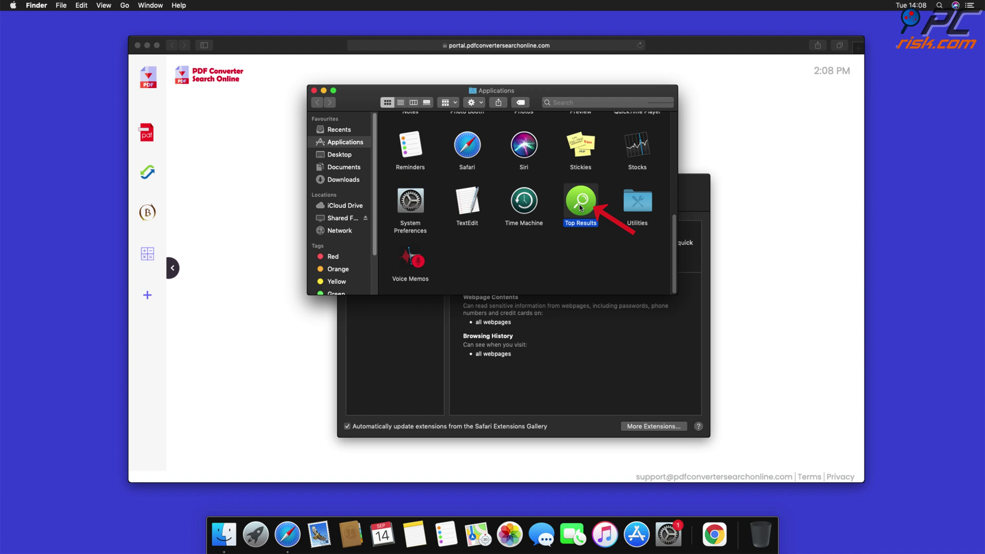
left_click_drag(581, 203, 761, 531)
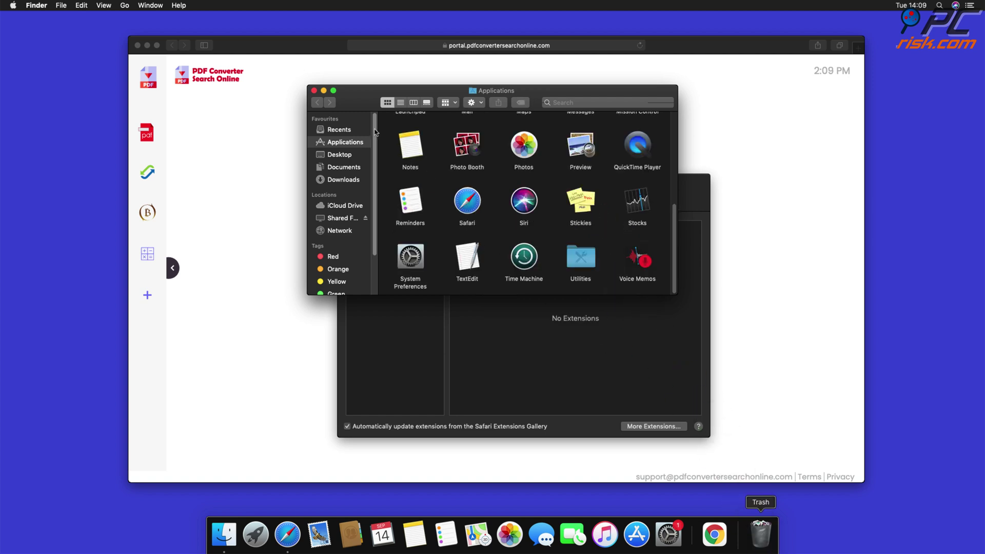
left_click(314, 92)
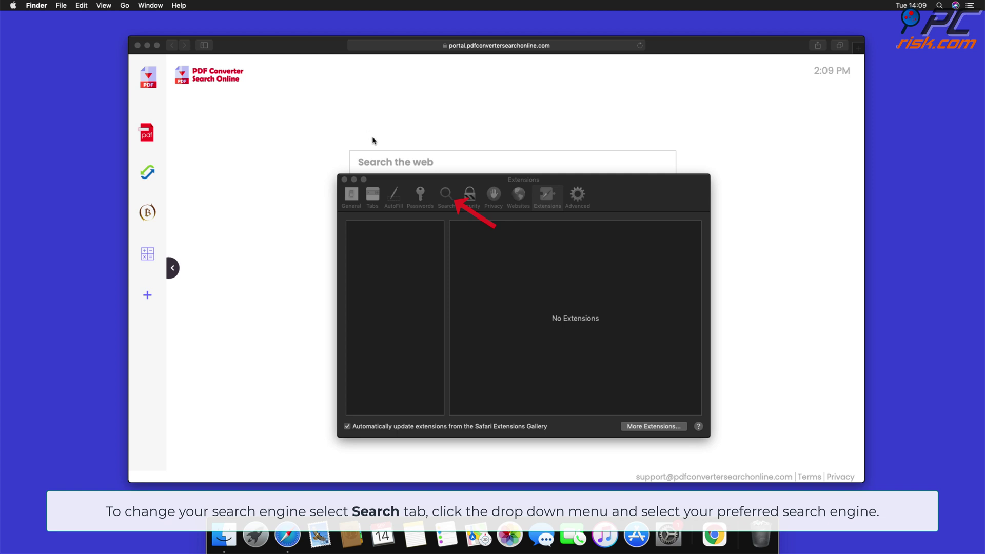
Step: Choose Google instead of Bing in Safari's Search engine dropdown
left_click(445, 197)
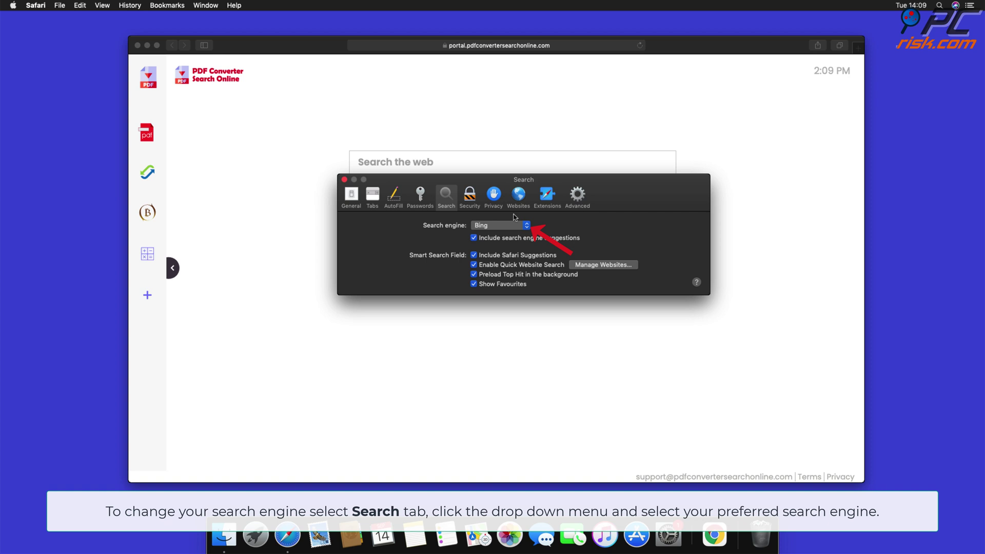
left_click(526, 226)
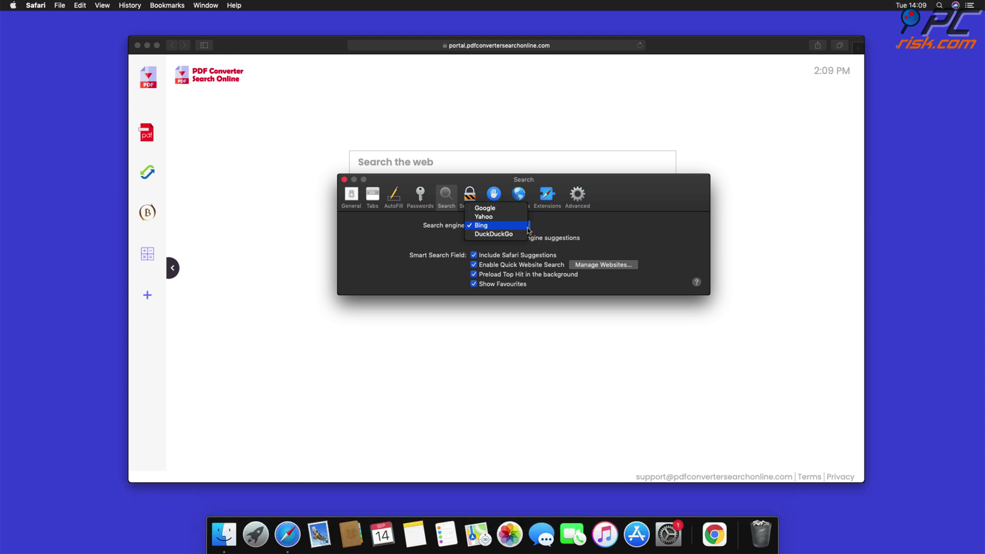
left_click(495, 209)
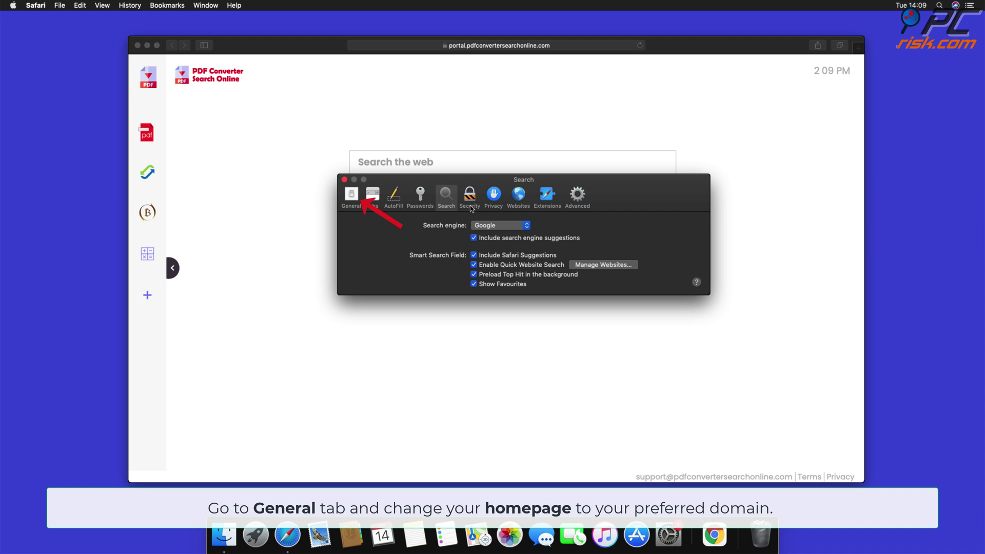
left_click(352, 195)
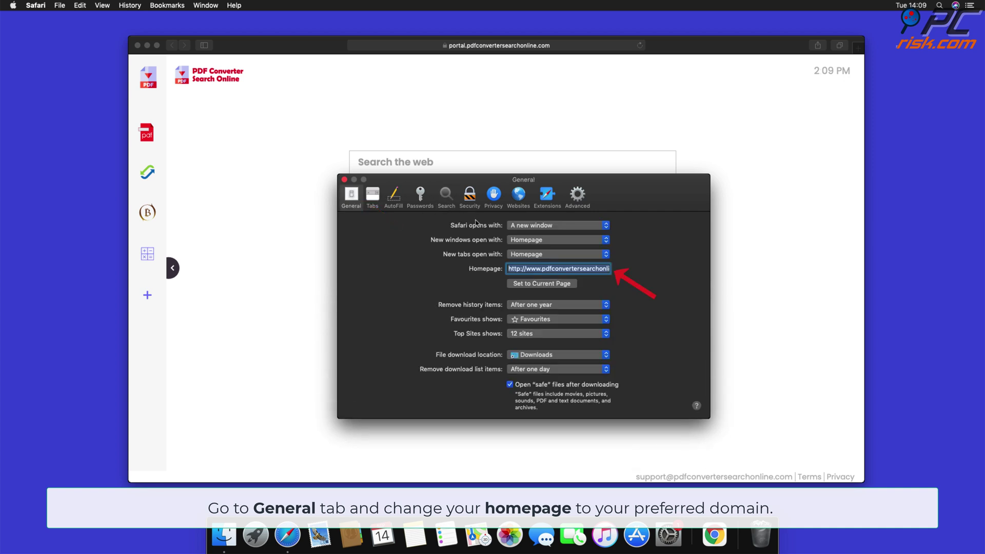
left_click(515, 268)
left_click_drag(517, 269, 668, 285)
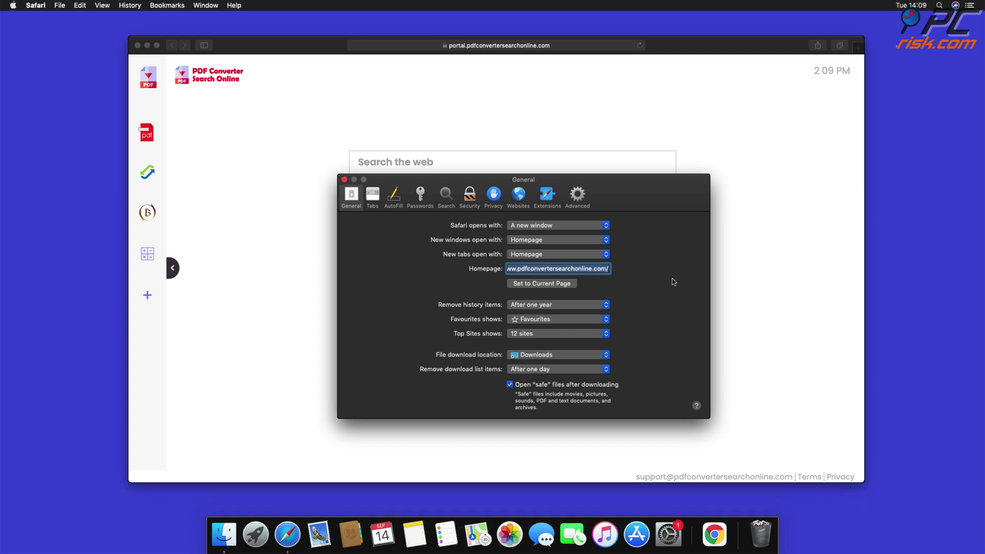
key("BackSpace")
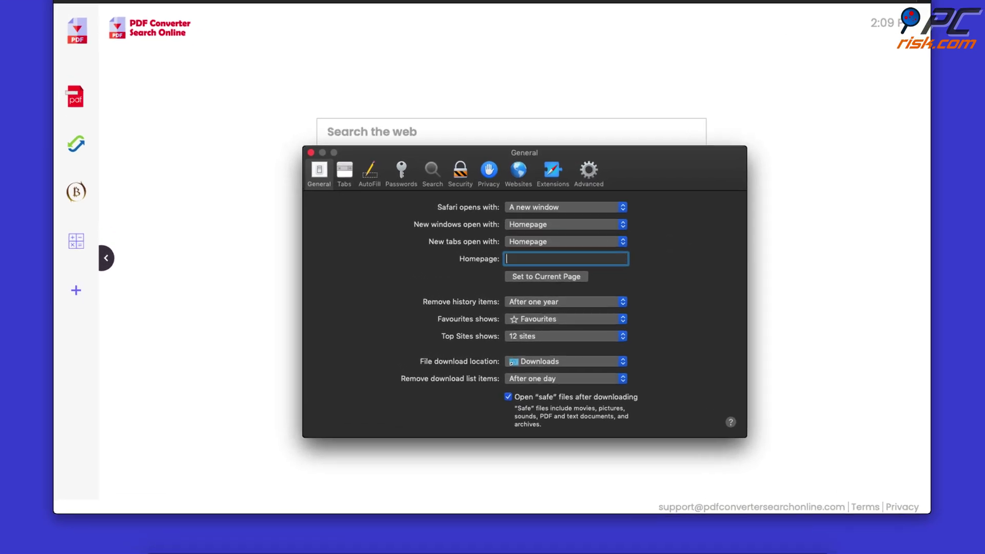
type("www.google.com")
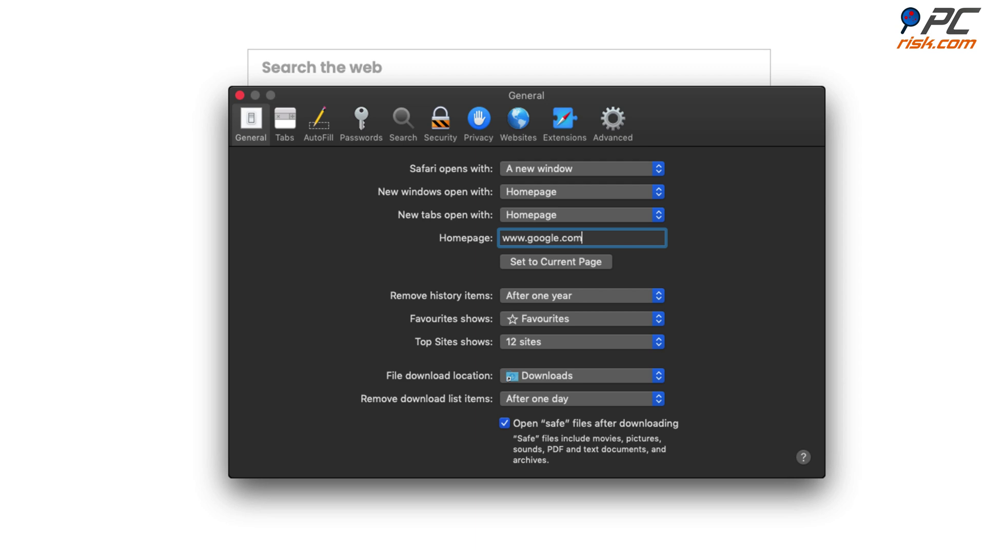
key("Return")
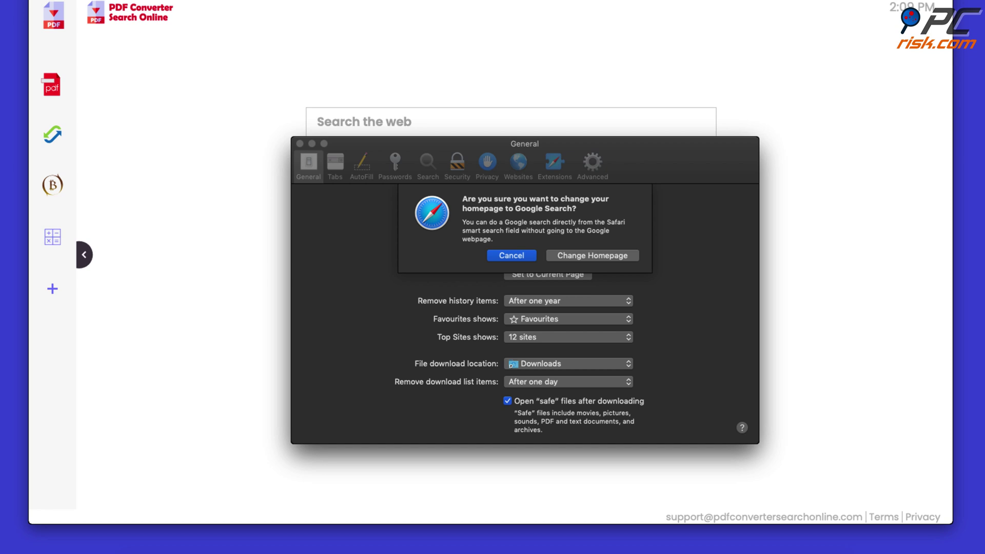
left_click(591, 255)
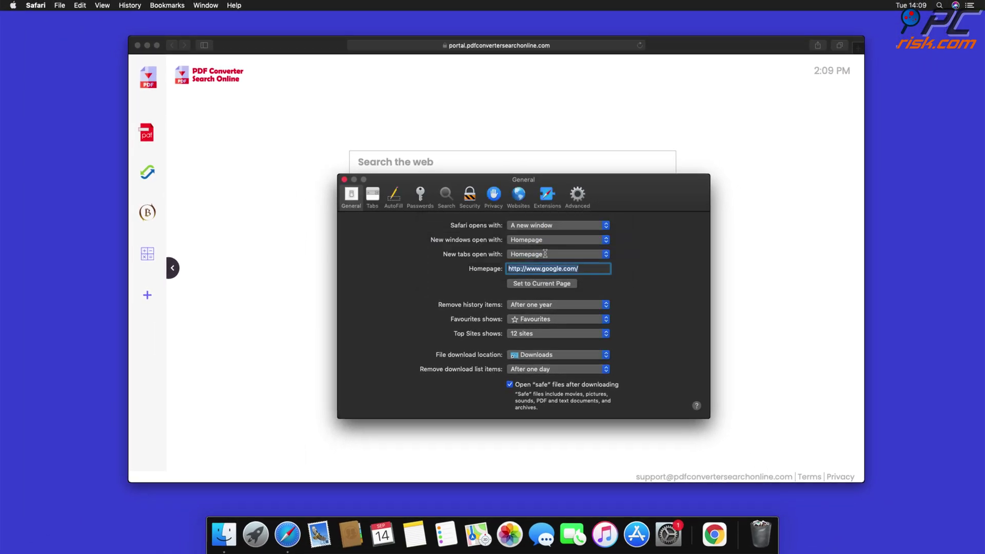
left_click(344, 179)
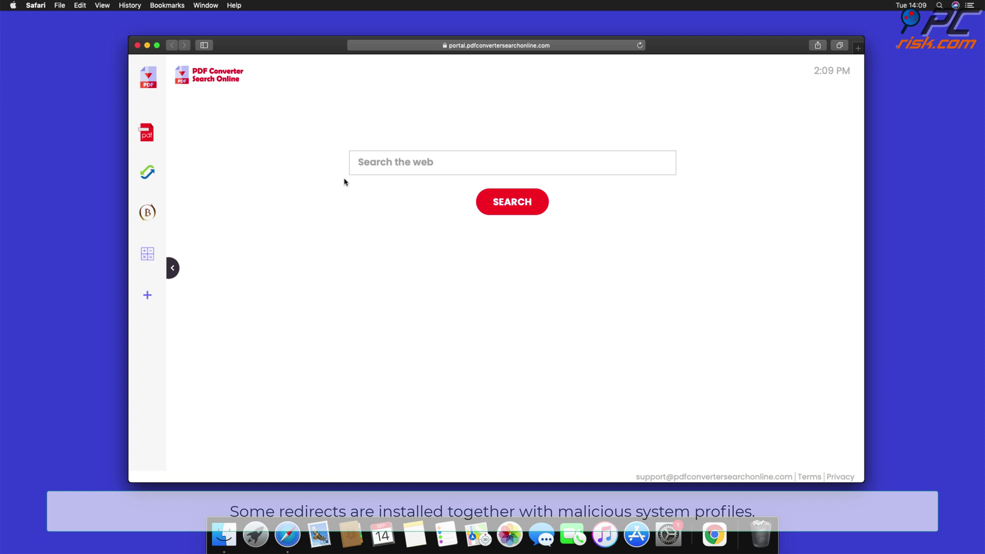
Step: Close Safari and open the Profiles pane in System Preferences
left_click(138, 46)
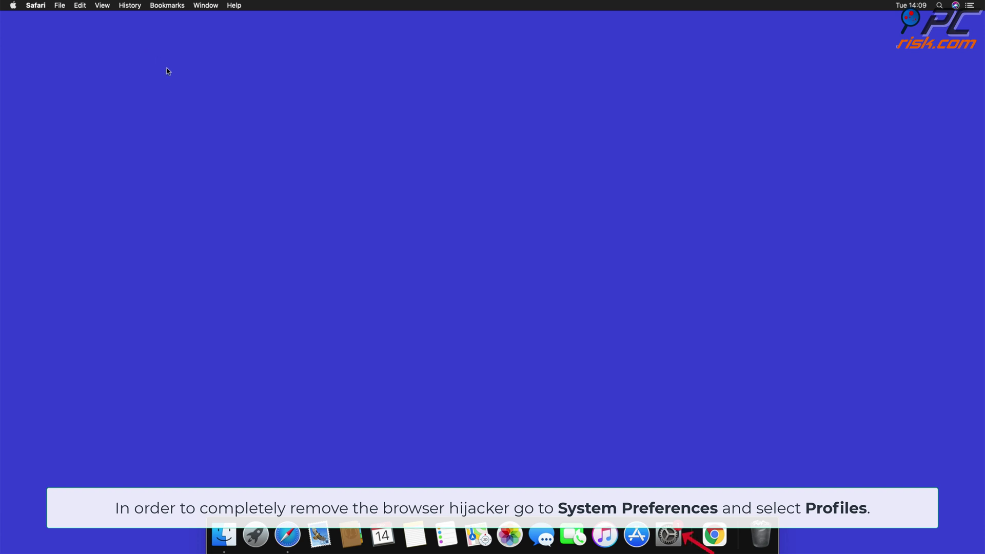
left_click(667, 536)
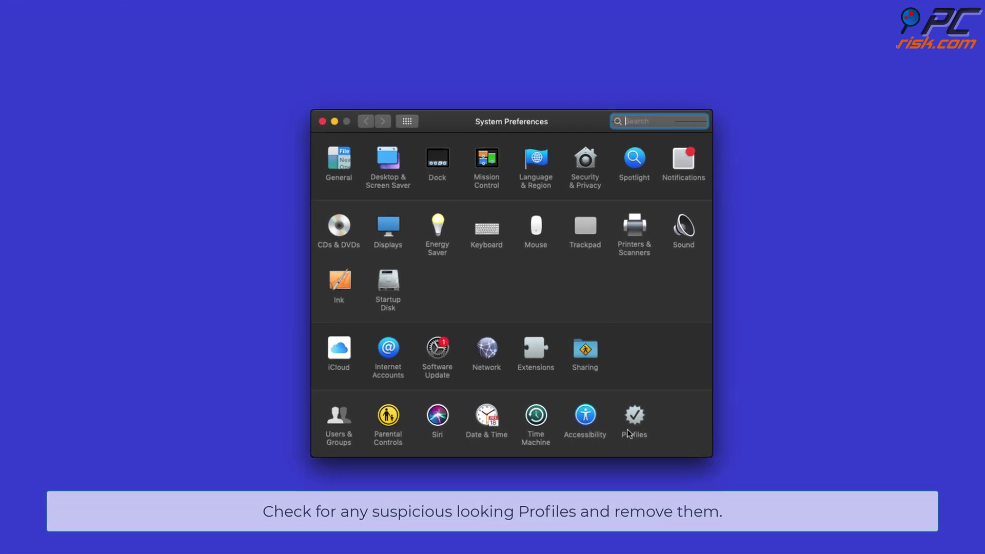
left_click(634, 420)
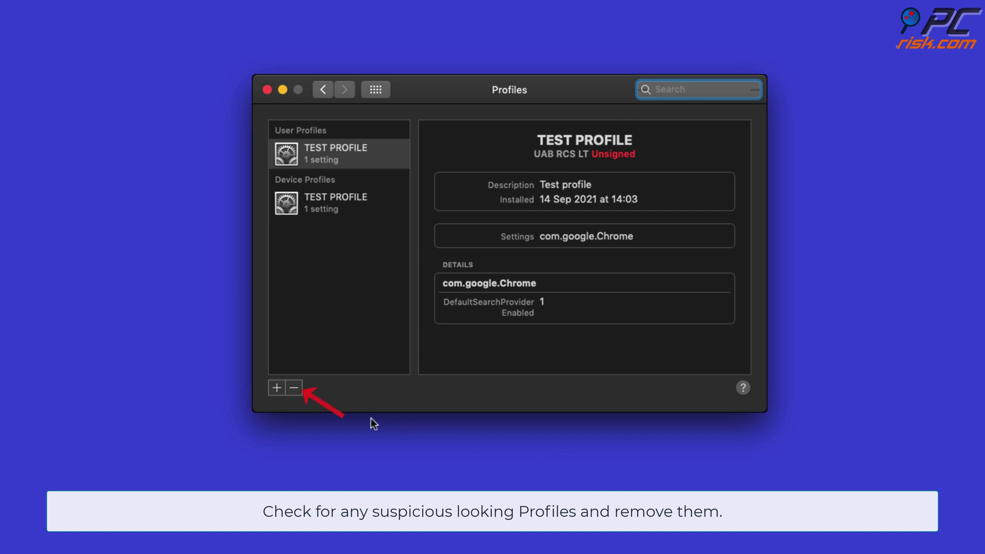
Step: Remove the user and device TEST PROFILE entries
left_click(293, 389)
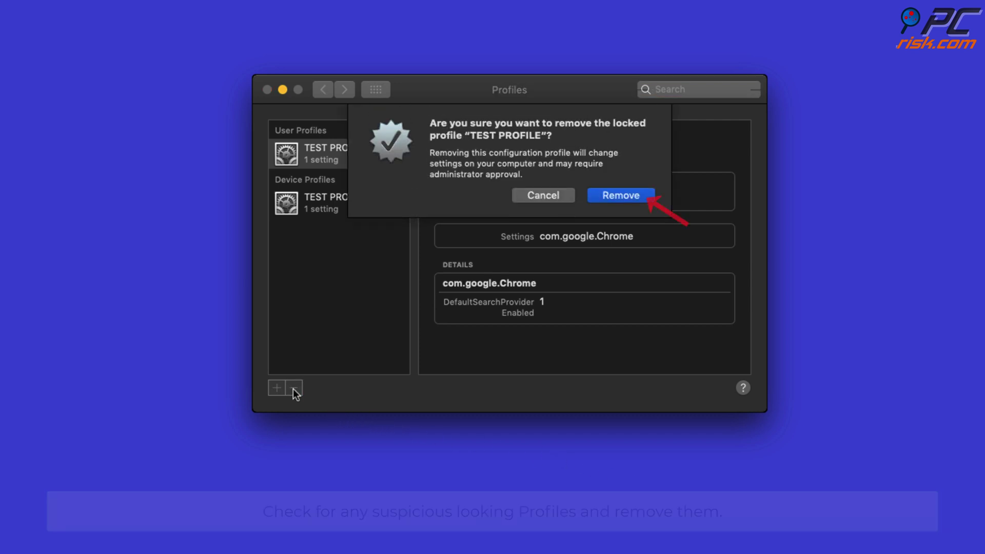
left_click(630, 201)
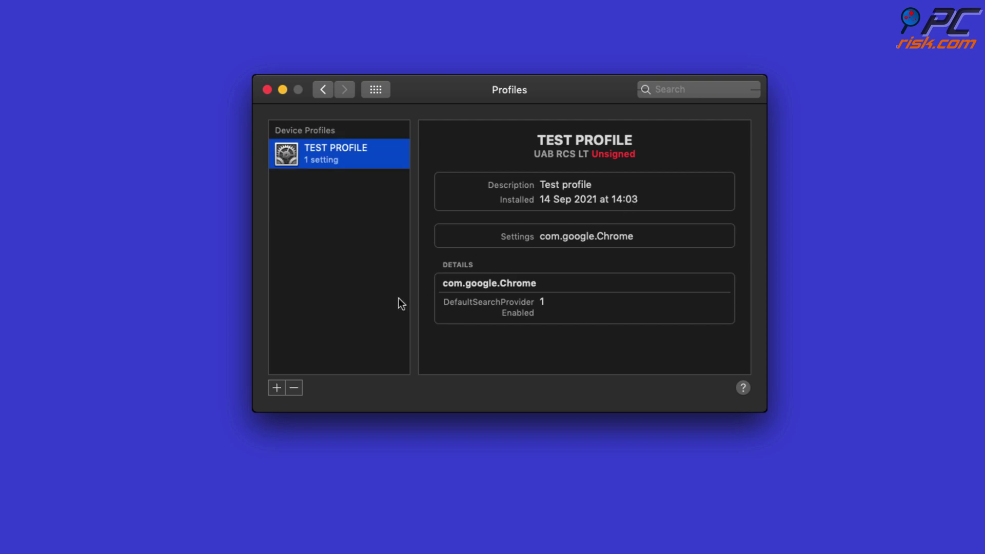
left_click(295, 388)
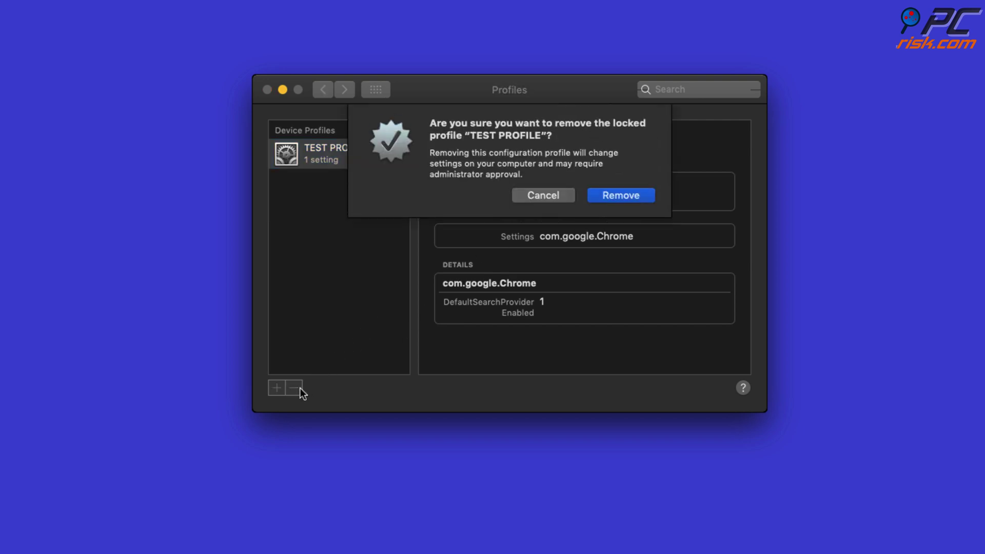
left_click(614, 197)
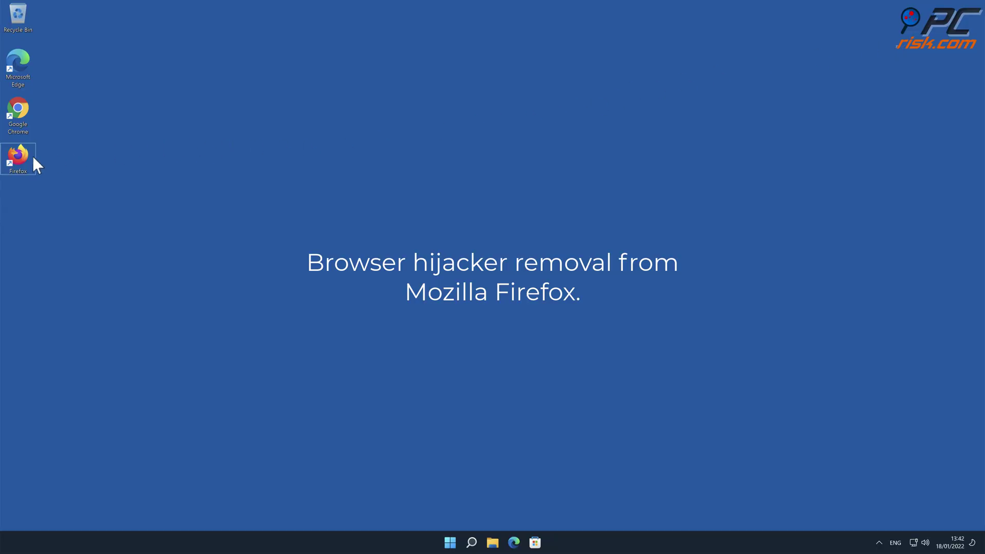
Step: Launch Firefox and remove the Safe Browsing extension in Add-ons and themes
double_click(25, 157)
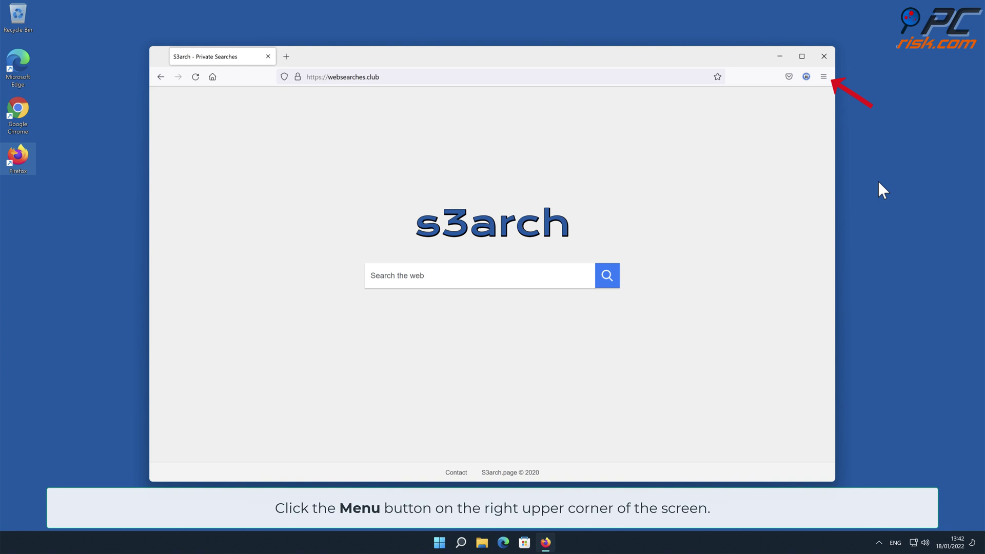
left_click(824, 77)
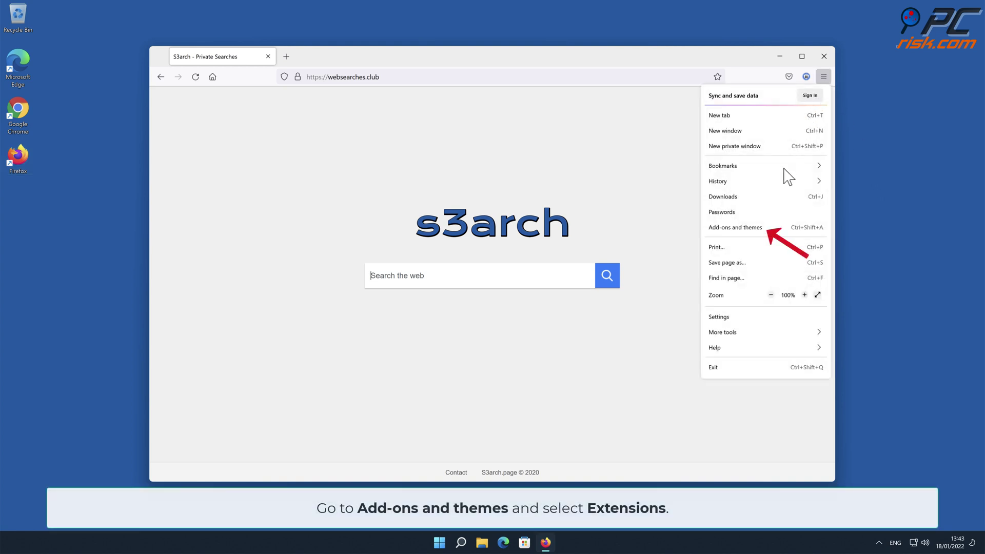
left_click(775, 227)
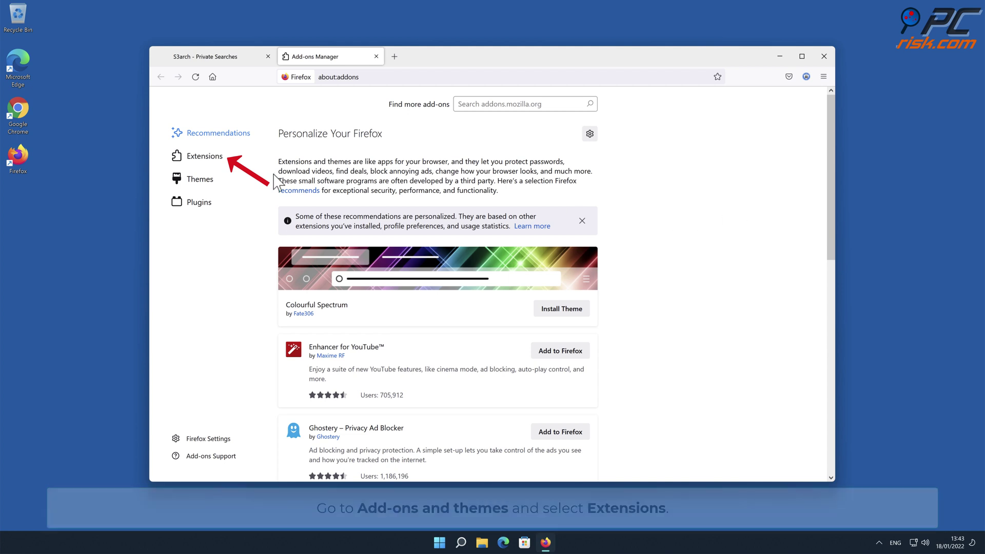
left_click(205, 157)
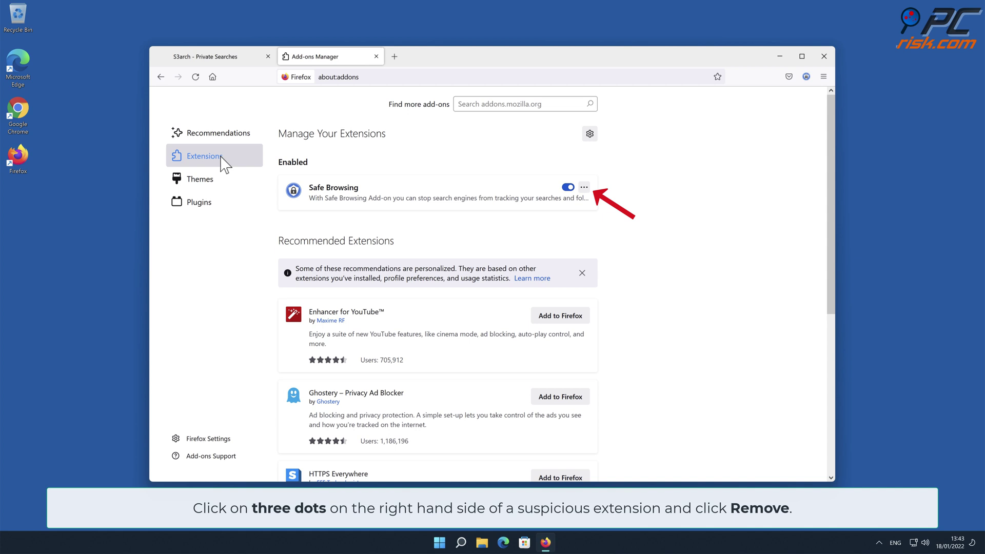
left_click(584, 187)
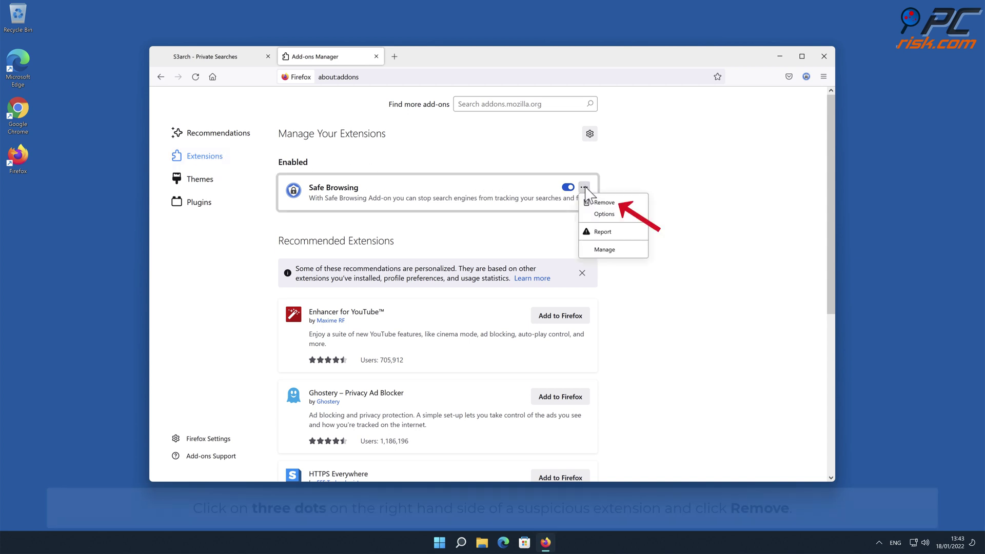
left_click(599, 204)
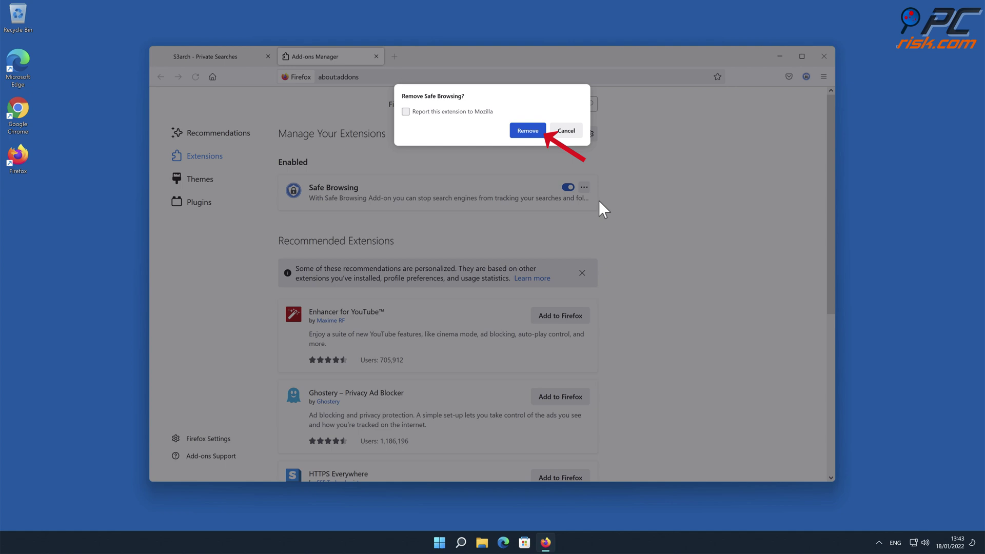
left_click(528, 130)
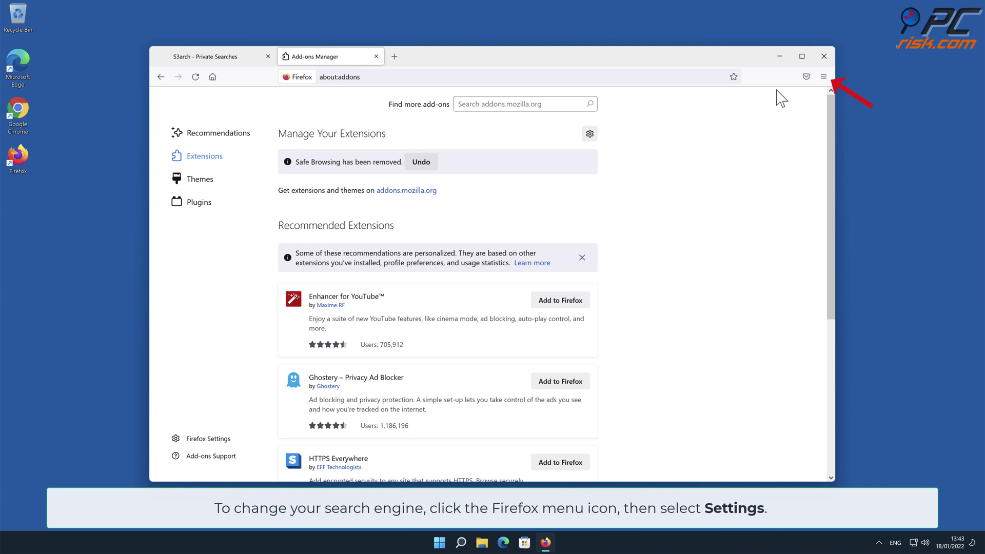
Step: Switch Firefox's default search engine from Amazon.com to Google in Settings > Search
left_click(824, 77)
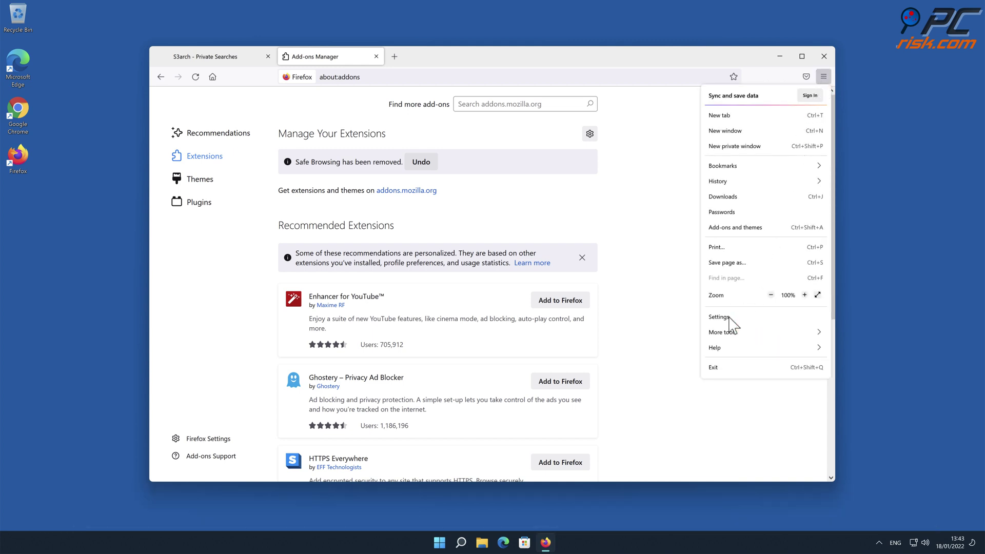
left_click(719, 317)
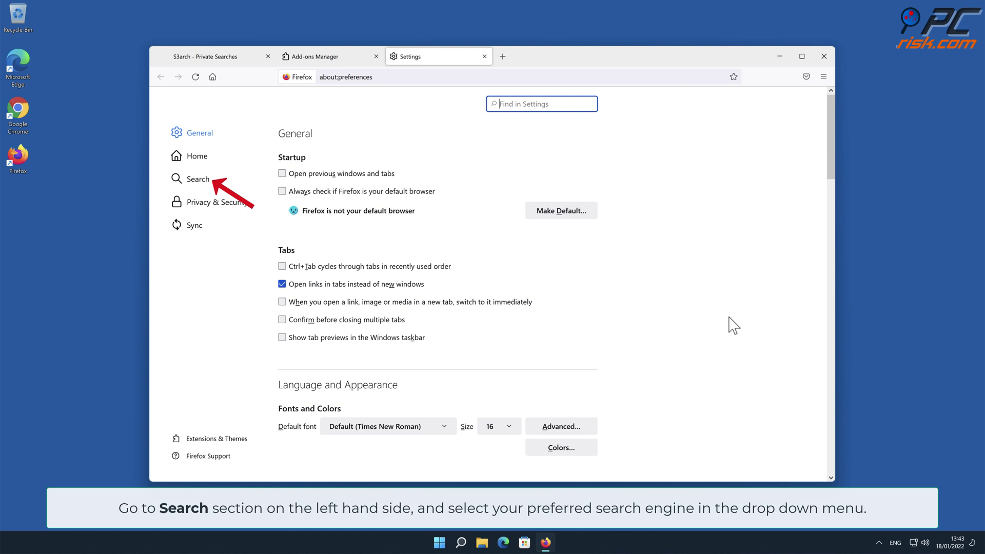
left_click(198, 179)
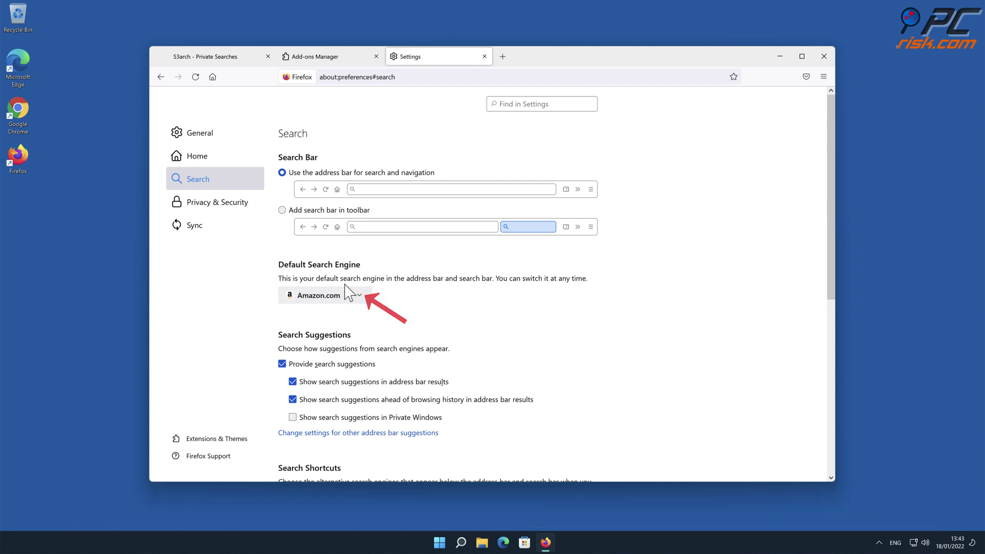
left_click(359, 296)
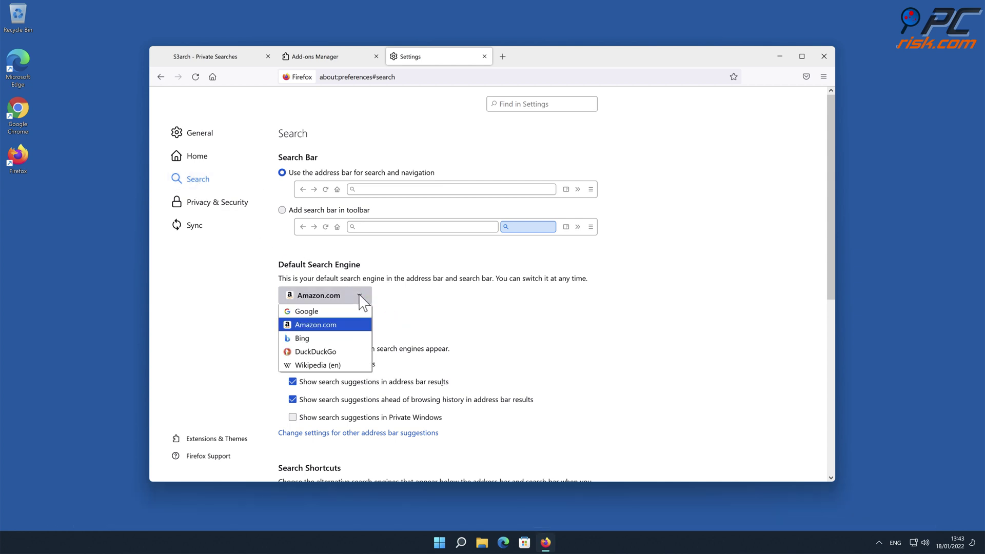
left_click(307, 310)
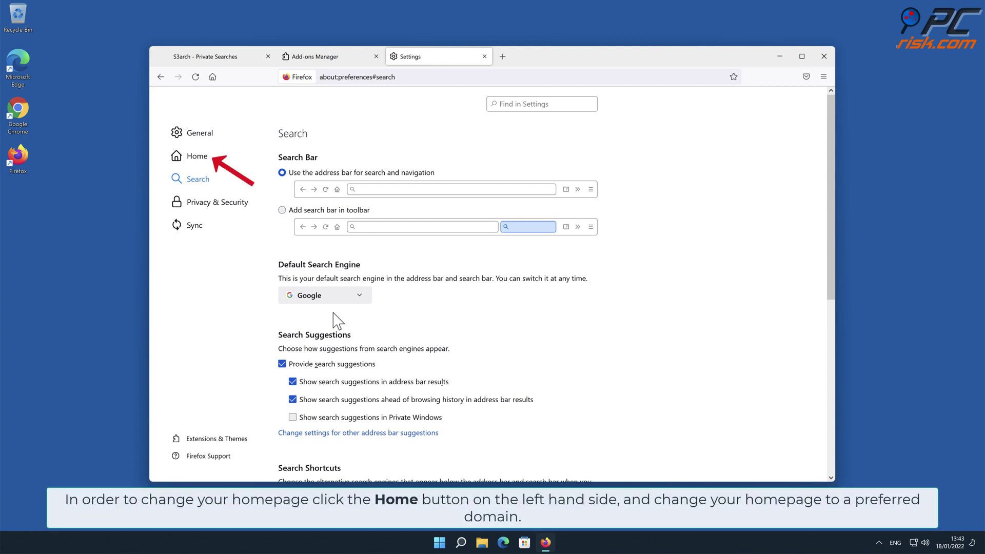
Step: Open Firefox's Home settings, which show the custom wwmnnl.com homepage
left_click(197, 157)
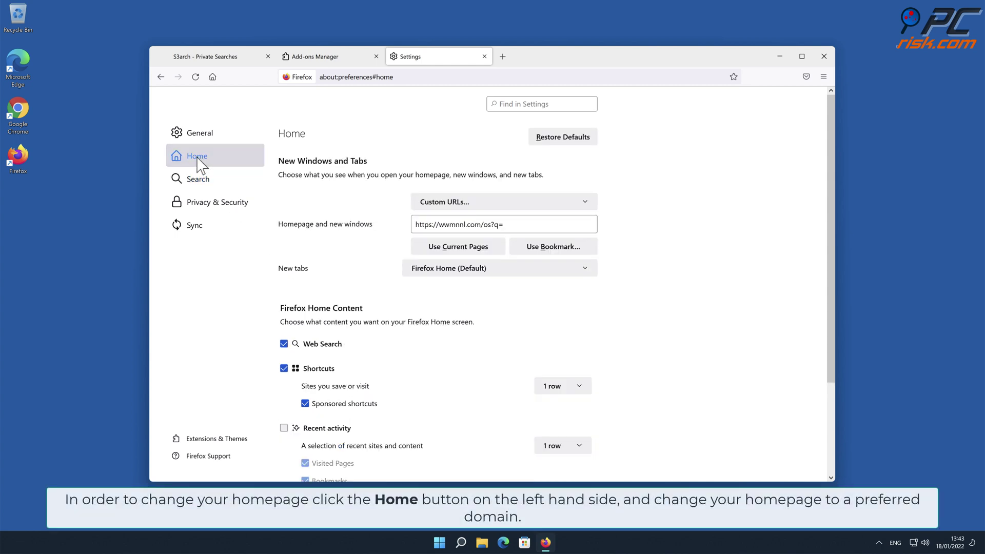